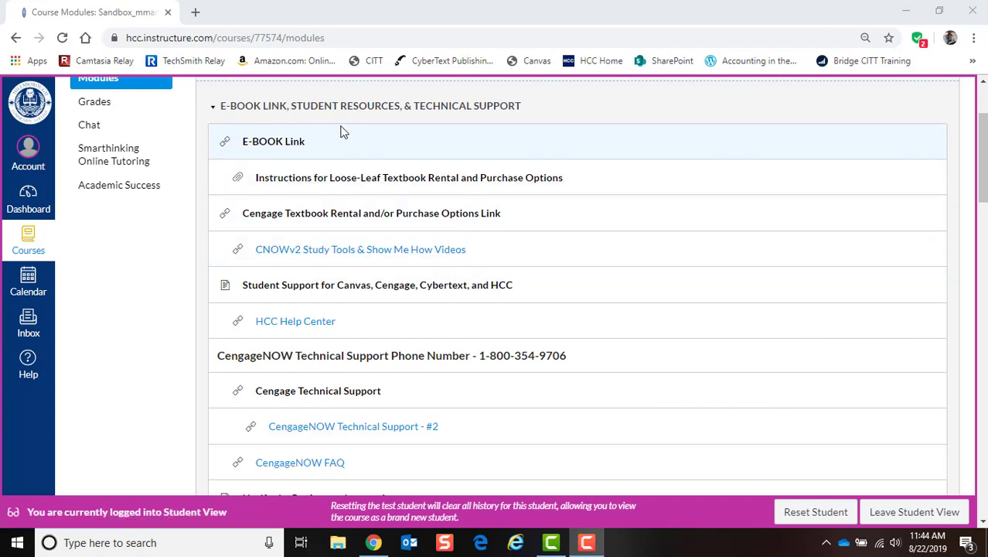
# Step: Open the CNOWv2 Study Tools & Show Me How Videos module link in a new window
pyautogui.click(370, 251)
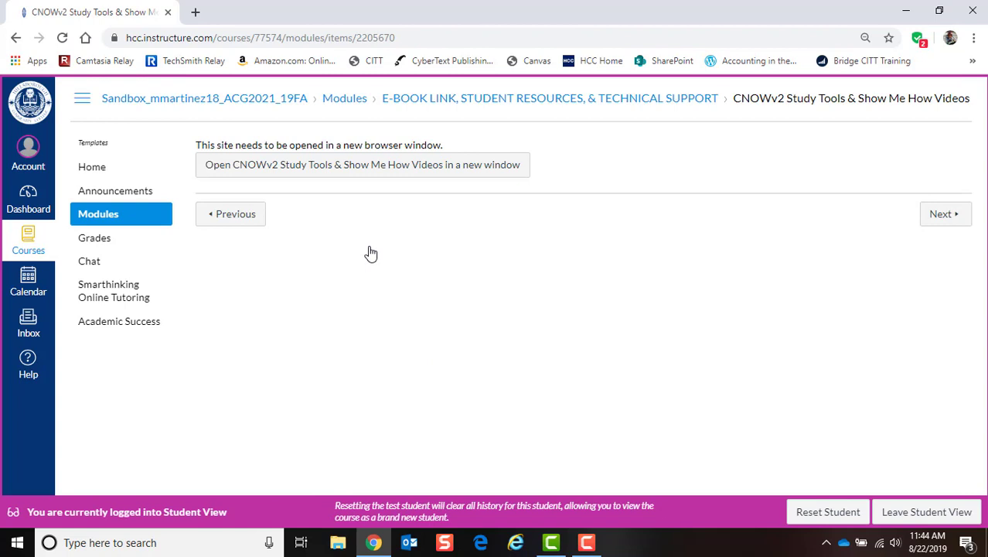
pyautogui.click(364, 175)
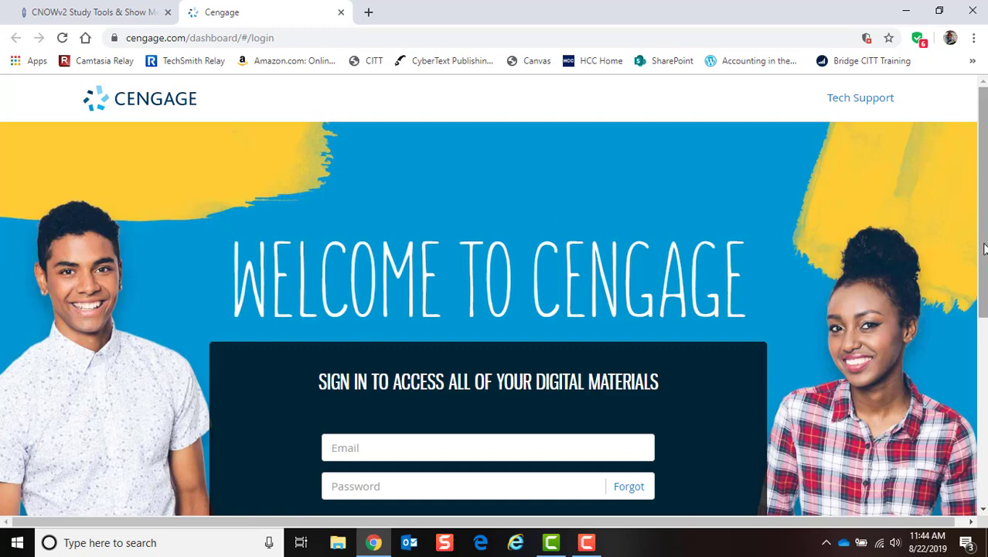
# Step: Sign in to Cengage with the saved student e-mail and the account password
pyautogui.scroll(-3, 984, 247)
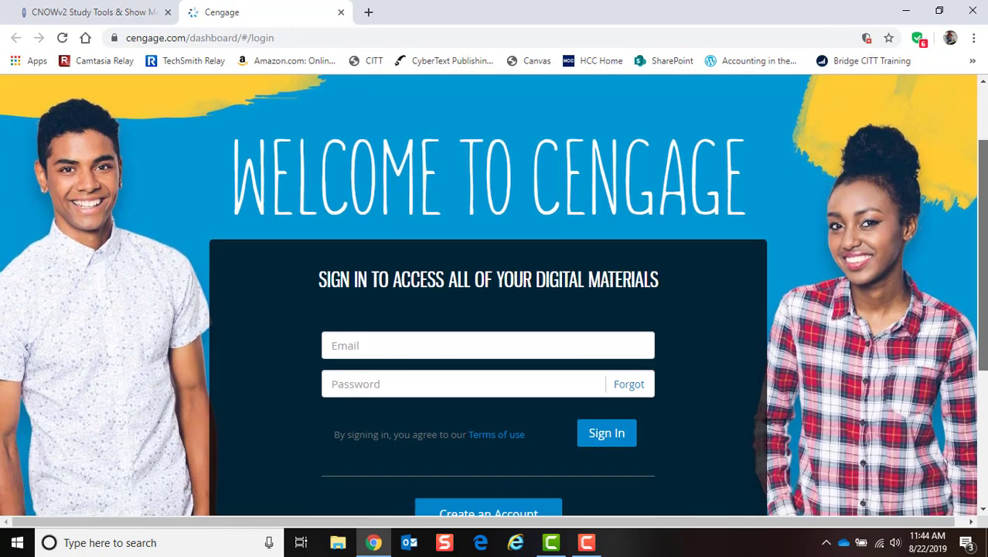
pyautogui.scroll(-2, 524, 384)
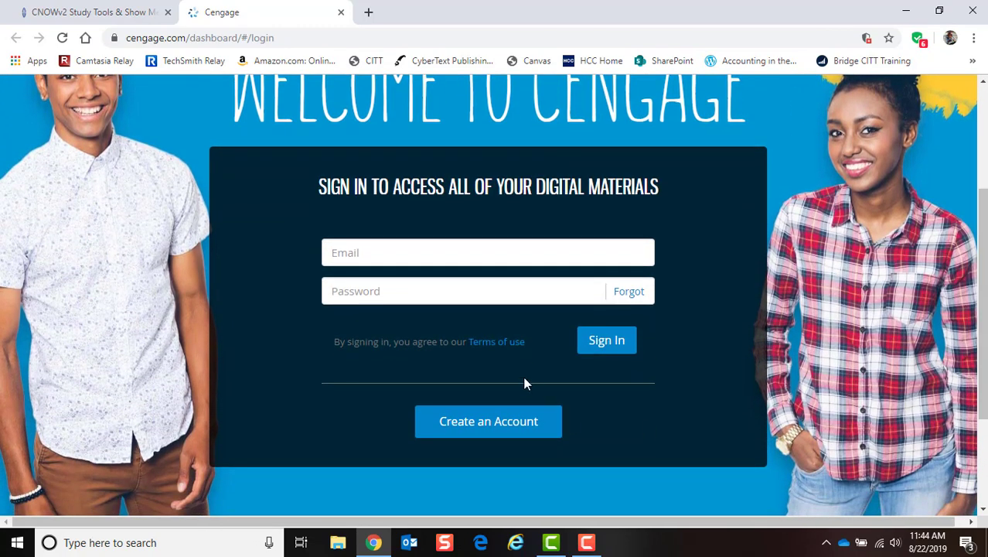
pyautogui.click(483, 248)
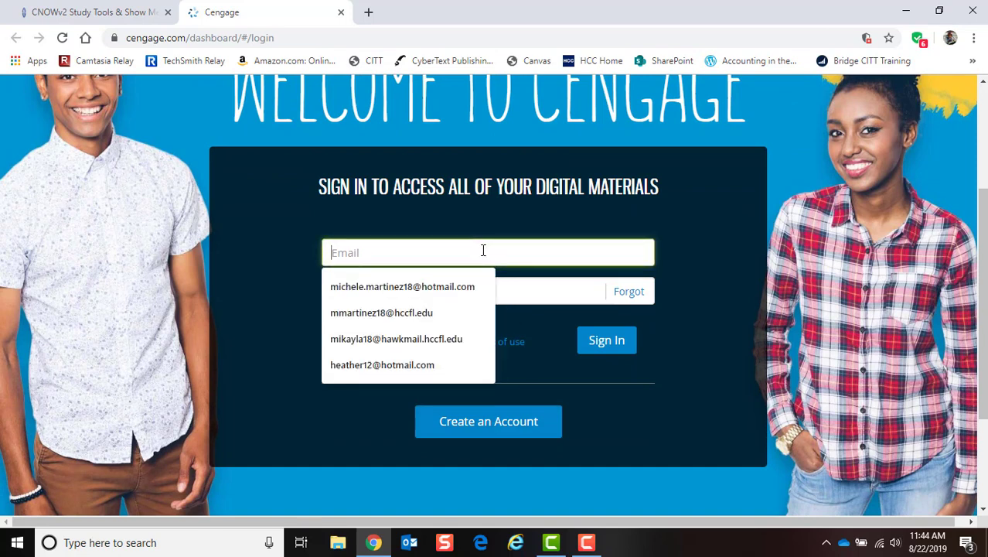
pyautogui.click(444, 339)
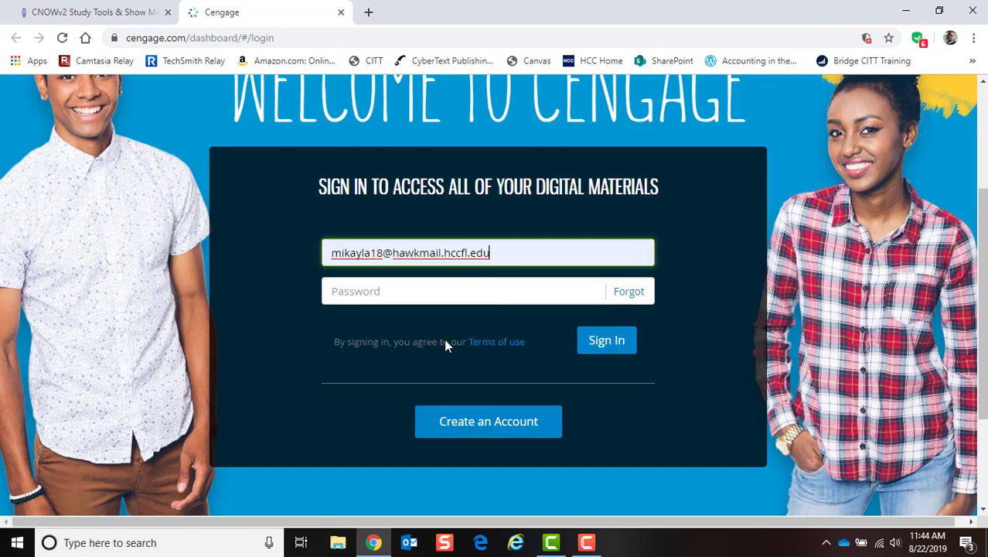
pyautogui.click(418, 288)
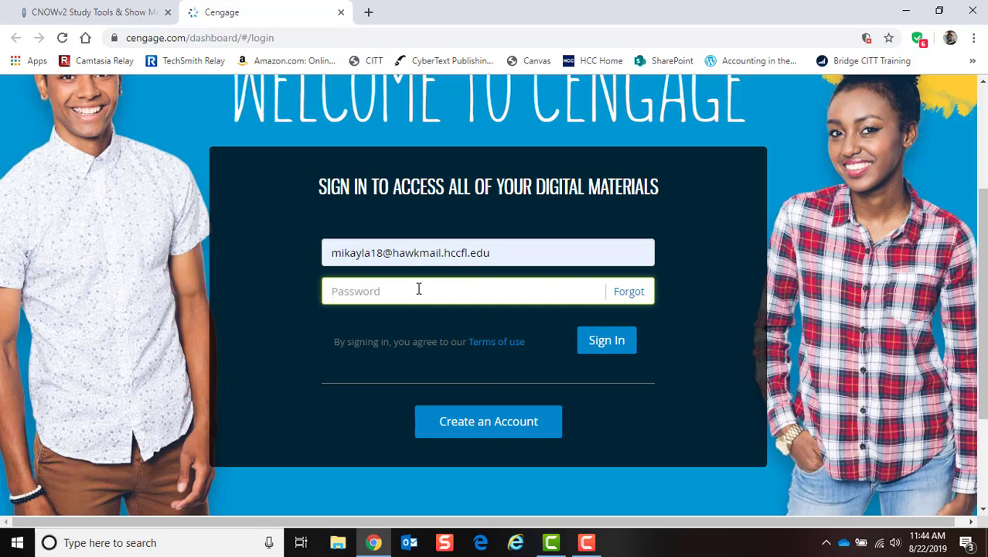
pyautogui.write('••••')
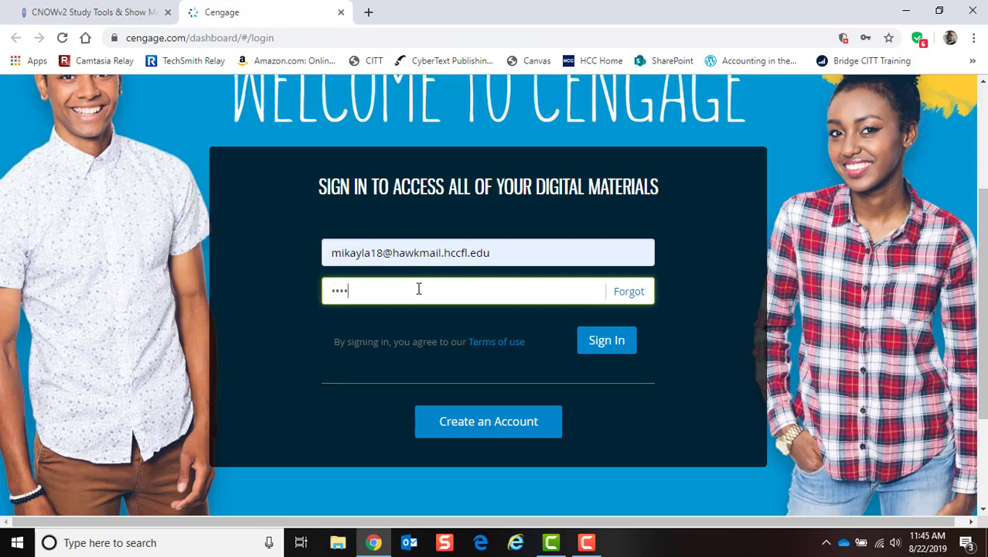
pyautogui.write('••••••')
pyautogui.click(601, 344)
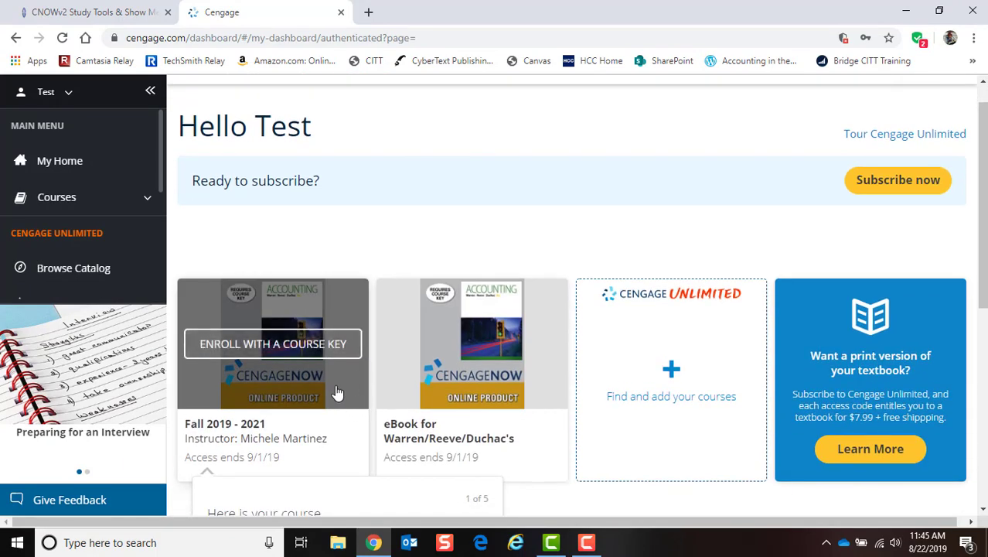
# Step: Open the Fall 2019 - 2021 course and bring up the Adaptive Study Plans for the Accounting, 26th Edition textbook
pyautogui.click(342, 386)
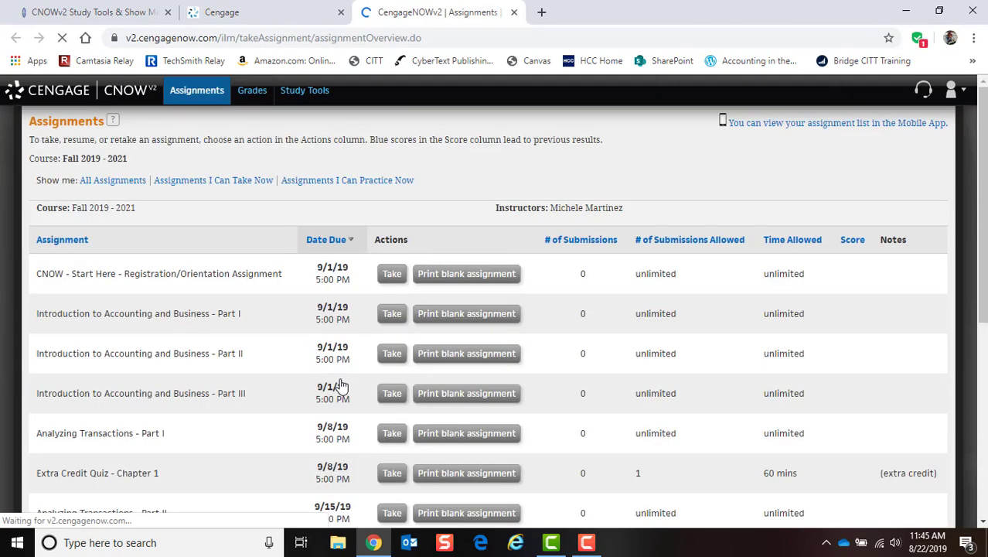
pyautogui.click(301, 98)
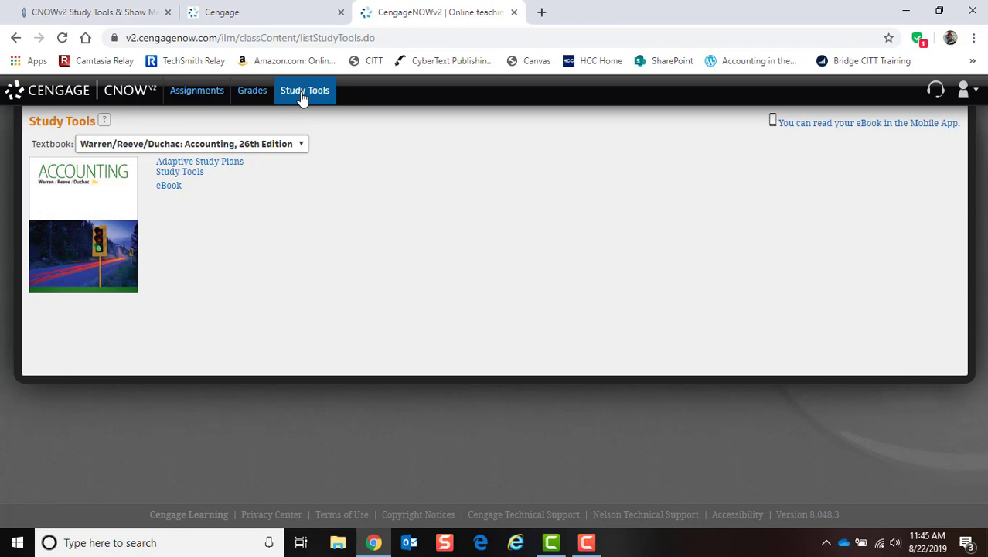
pyautogui.click(214, 164)
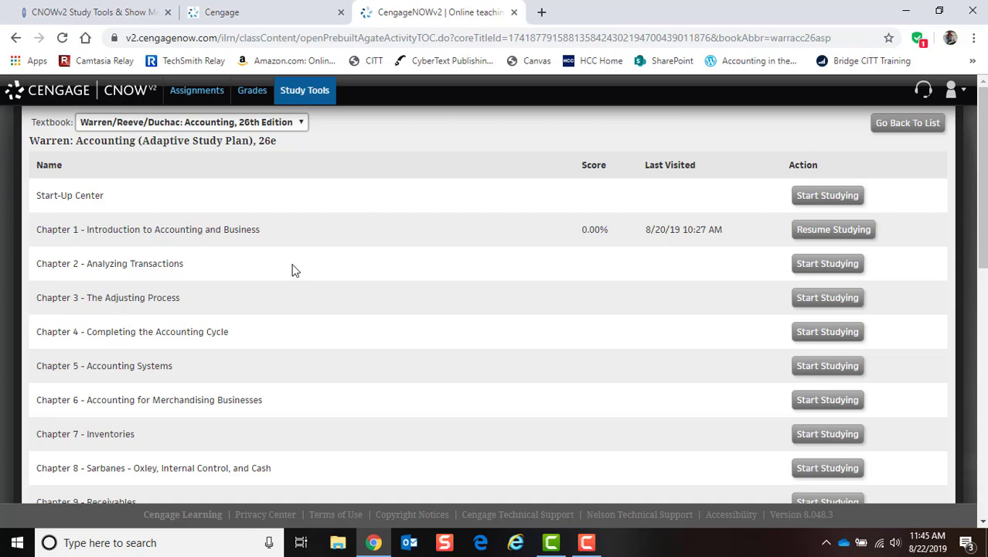
# Step: Start studying Chapter 2 - Analyzing Transactions and go through the overview pages to begin the pre-test
pyautogui.click(815, 266)
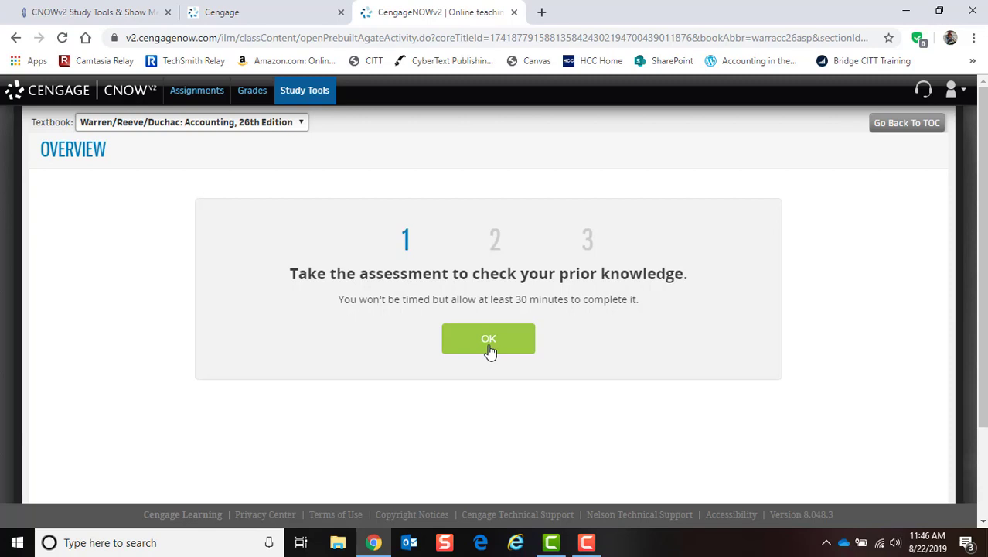
pyautogui.click(490, 344)
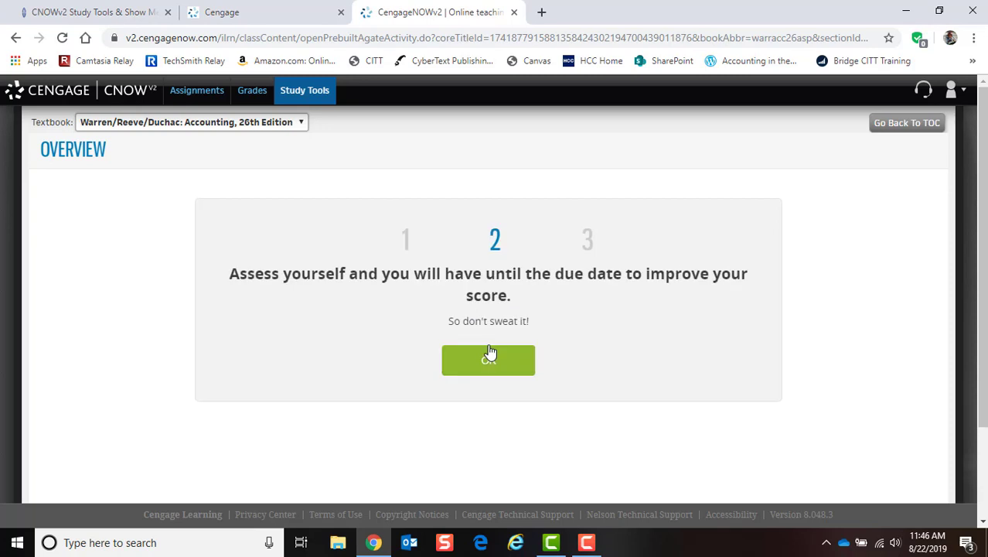
pyautogui.click(490, 354)
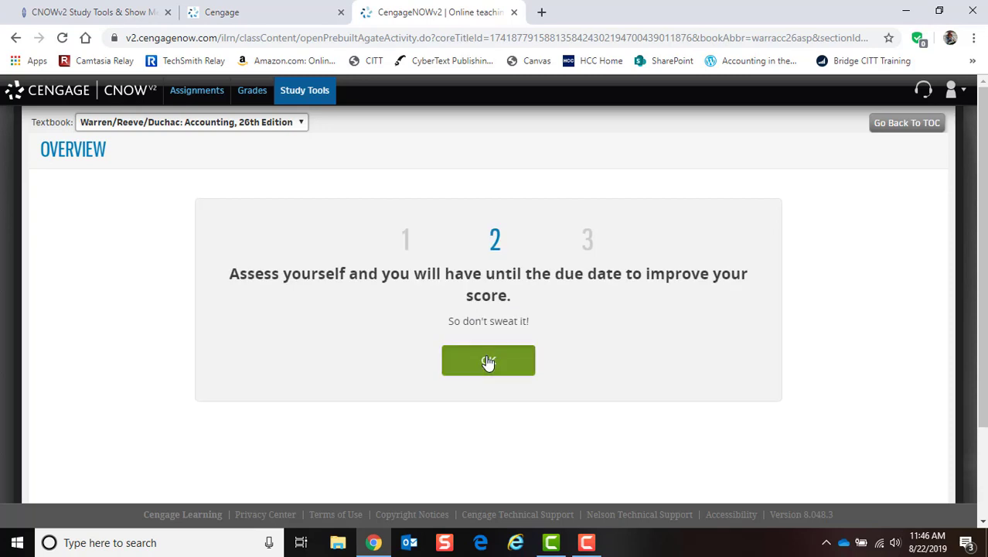
pyautogui.click(484, 437)
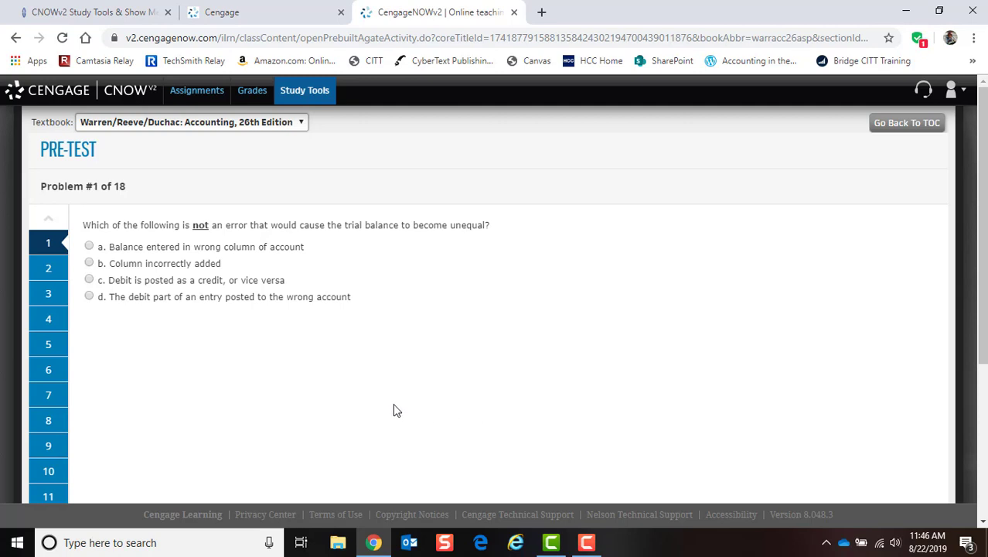
# Step: Answer pre-test problems 1 to 5 with choices b, c, d, c and b respectively
pyautogui.click(89, 263)
pyautogui.click(42, 266)
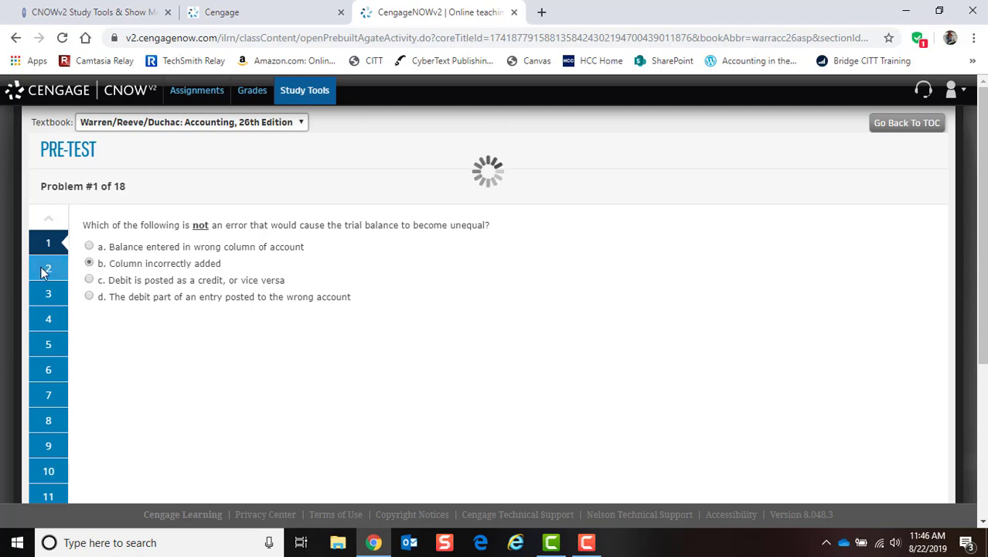
pyautogui.click(89, 410)
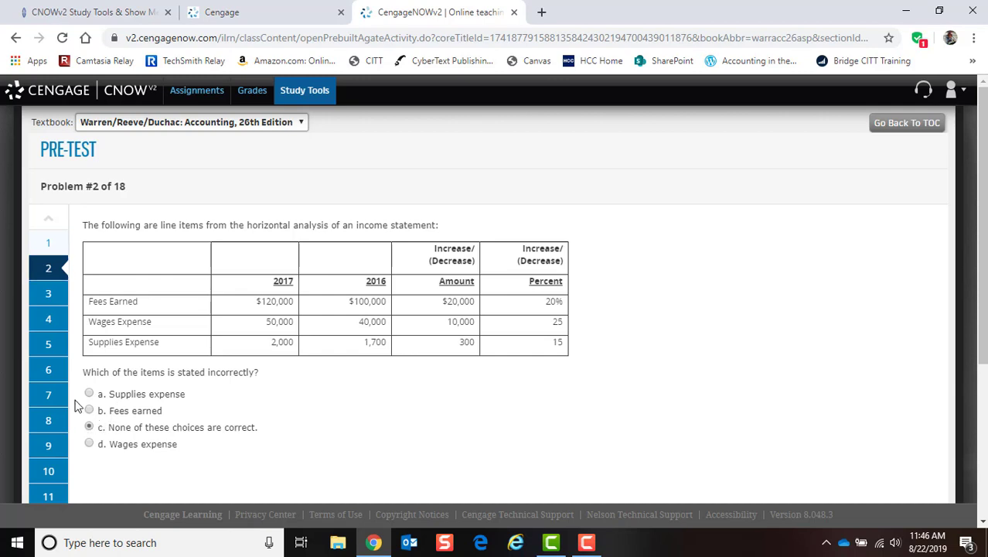
pyautogui.click(90, 296)
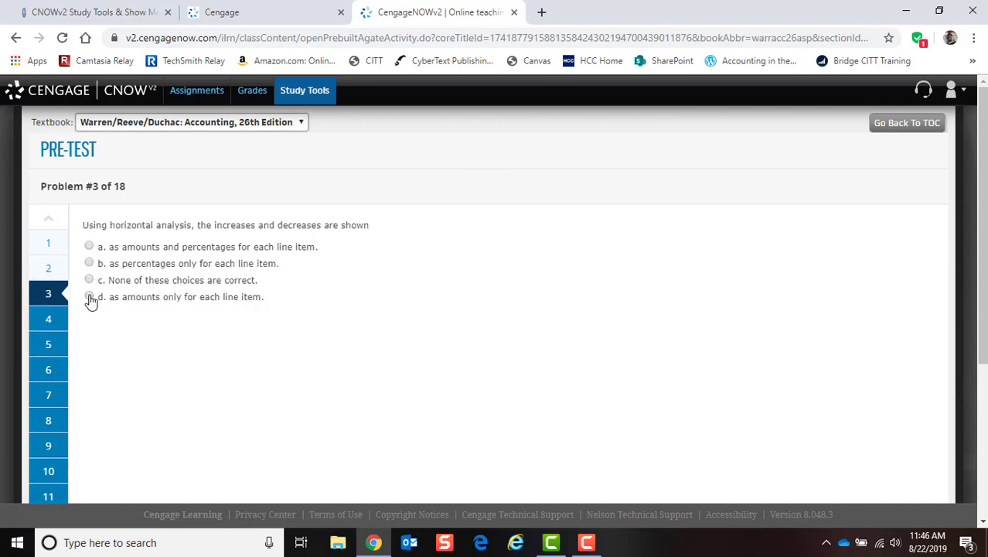
pyautogui.click(90, 281)
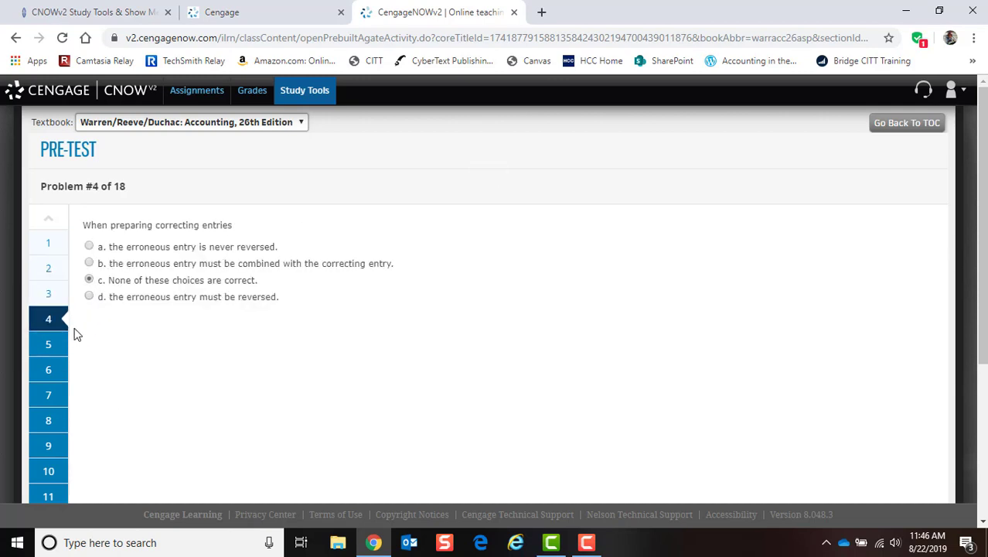
pyautogui.click(90, 264)
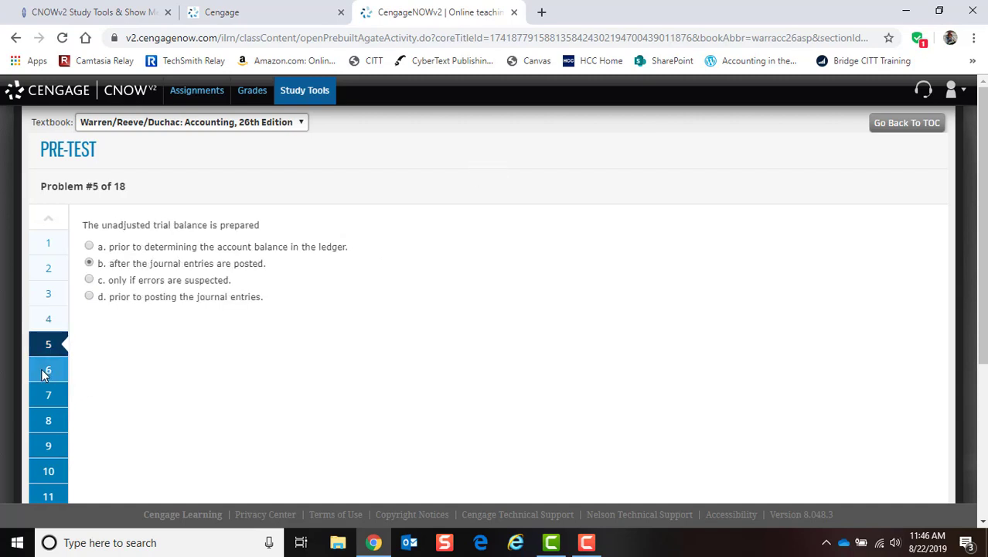
# Step: Answer pre-test problems 6 to 9, choosing a for problem 6, b ($3,500 credit) for problem 8 and d for problem 9
pyautogui.click(89, 246)
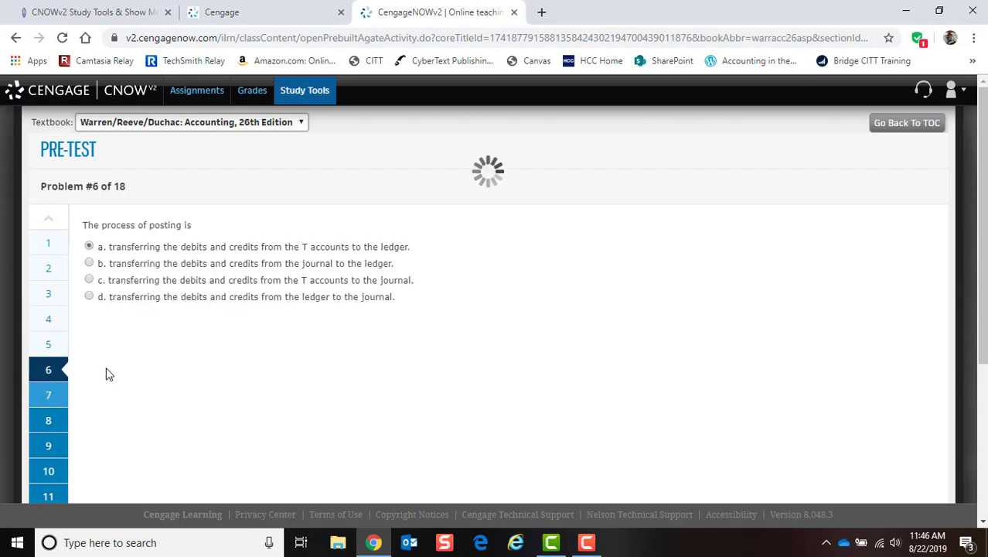
pyautogui.click(88, 317)
pyautogui.click(51, 420)
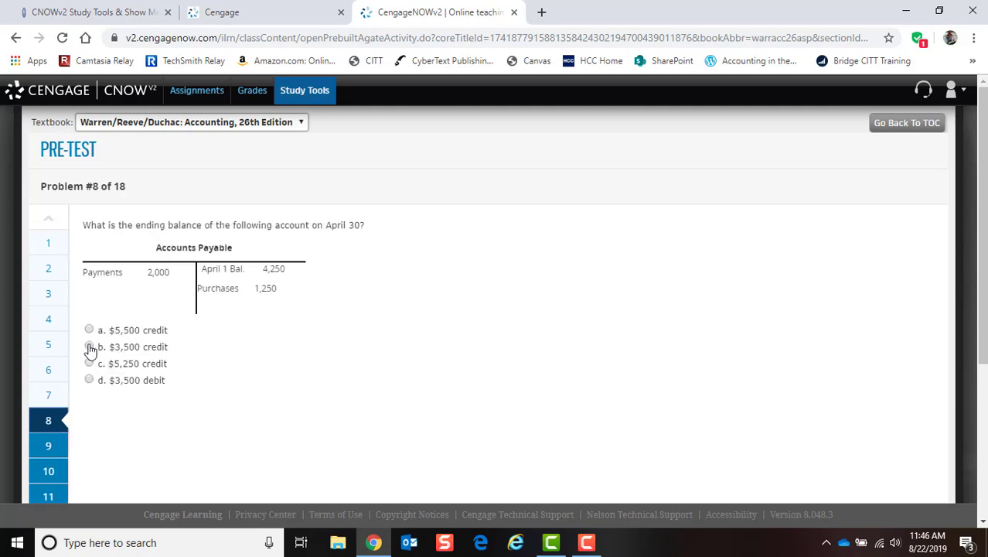
pyautogui.click(89, 347)
pyautogui.click(48, 450)
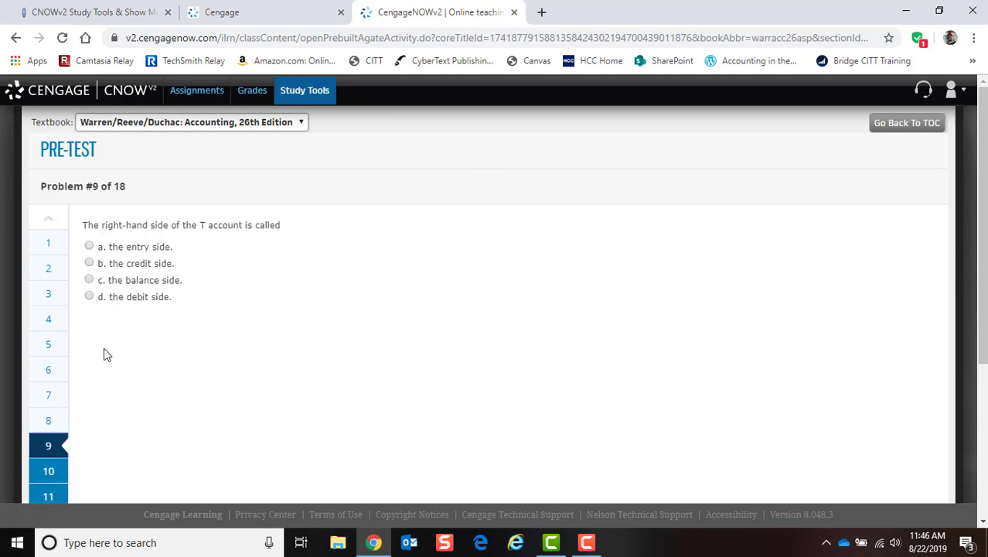
pyautogui.click(88, 295)
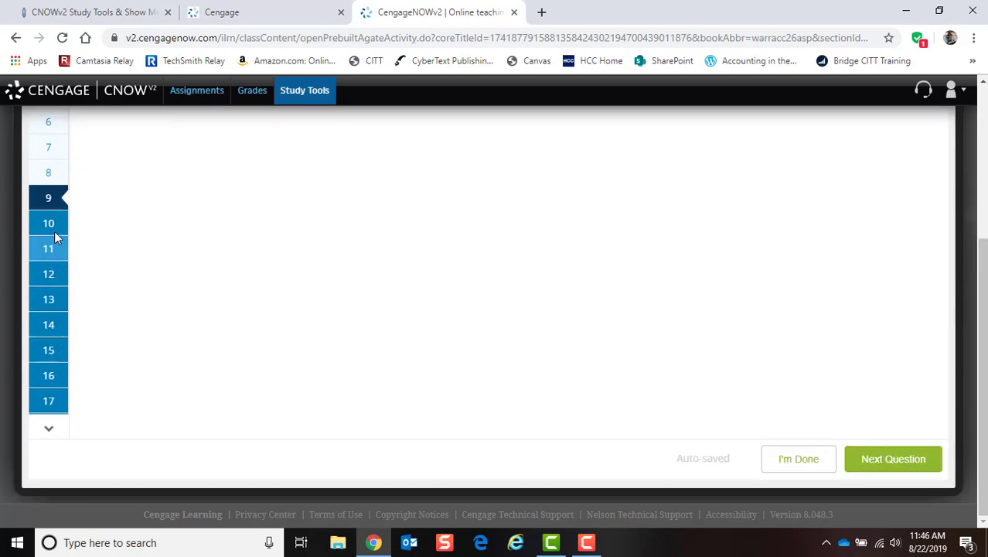
# Step: Answer pre-test problems 10 to 13, choosing c (charting) for problem 10 and d for problems 11 and 13
pyautogui.click(50, 226)
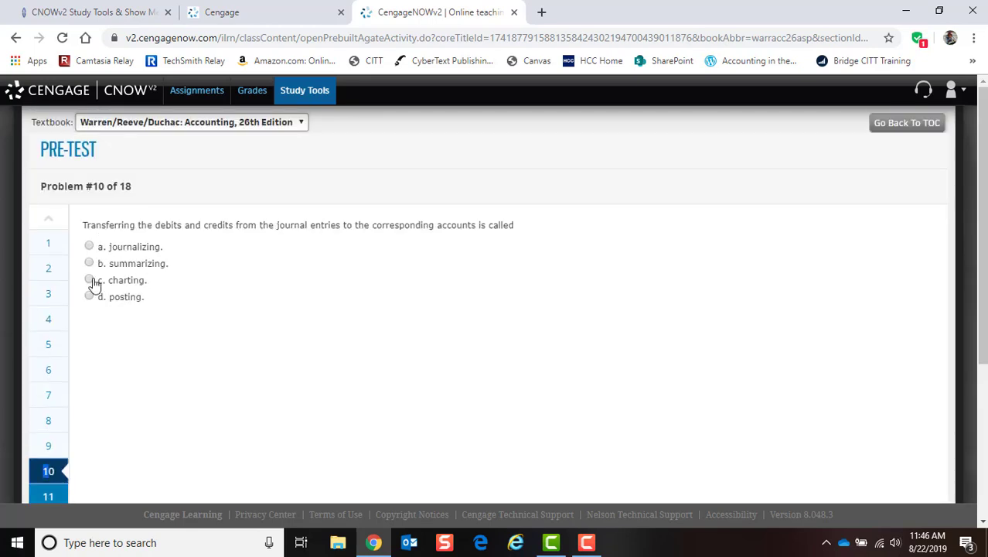
pyautogui.click(89, 279)
pyautogui.click(48, 248)
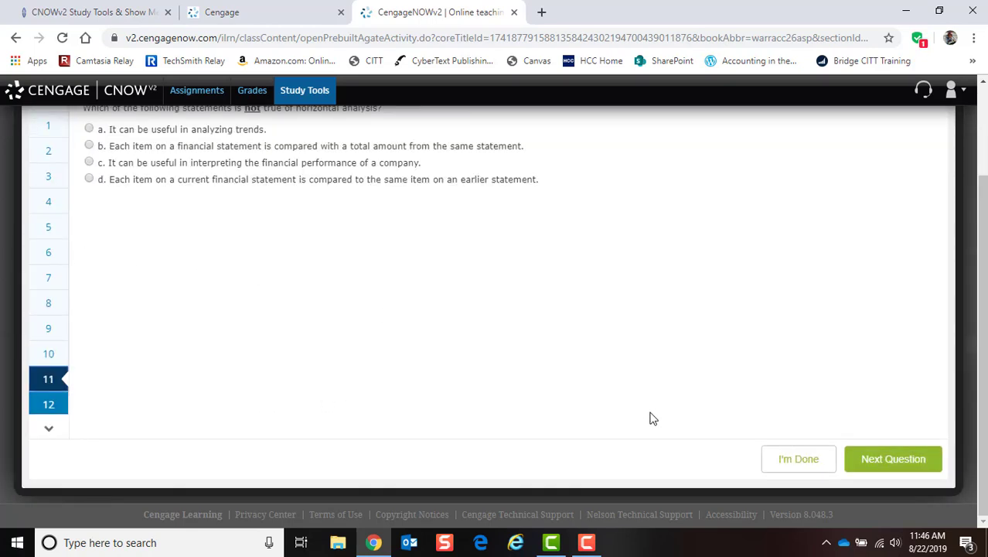
pyautogui.click(88, 296)
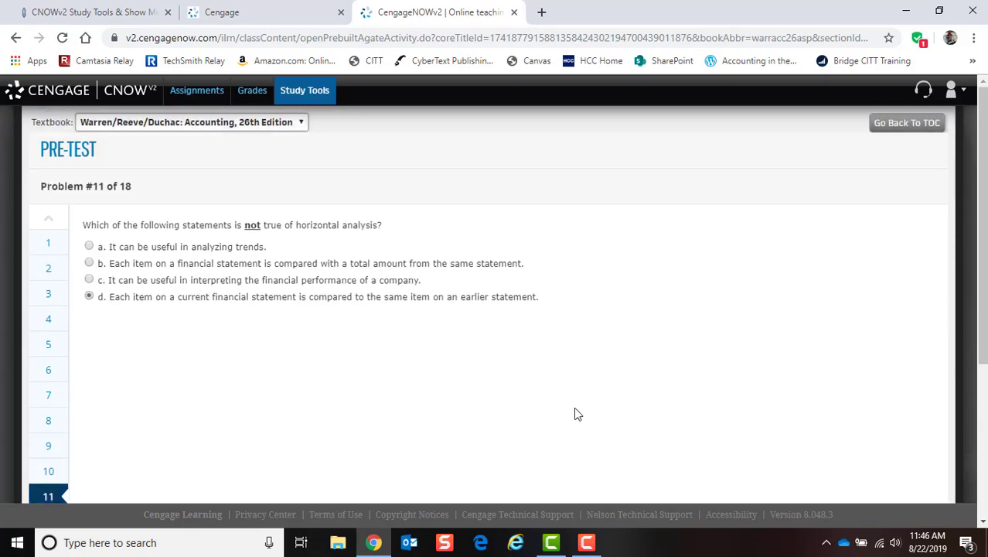
pyautogui.click(901, 470)
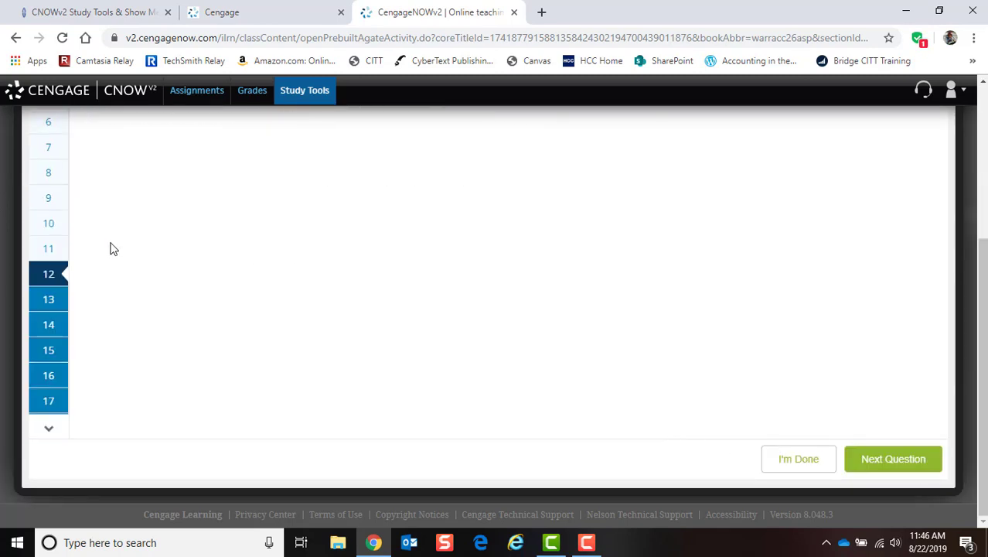
pyautogui.scroll(-3, 507, 375)
pyautogui.click(893, 470)
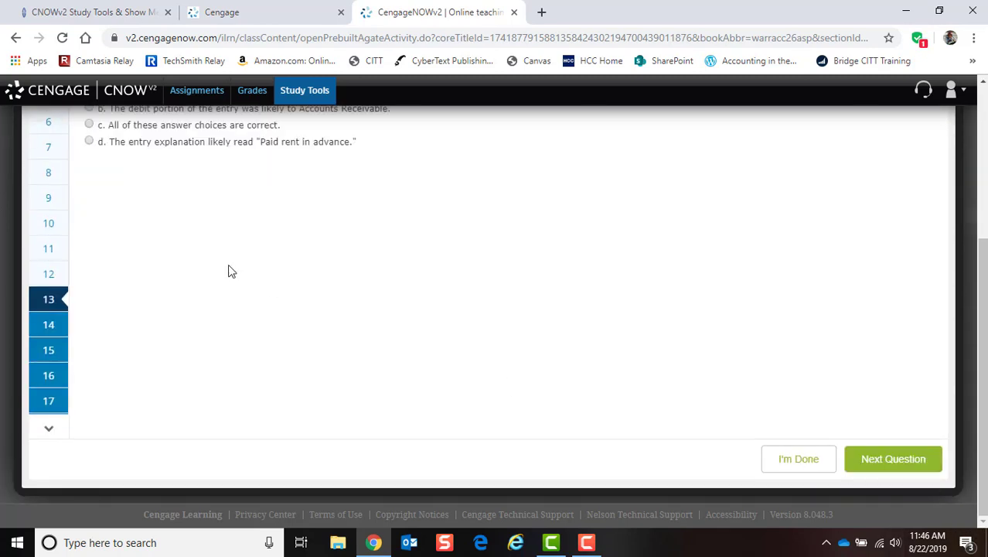
pyautogui.click(89, 144)
pyautogui.click(884, 459)
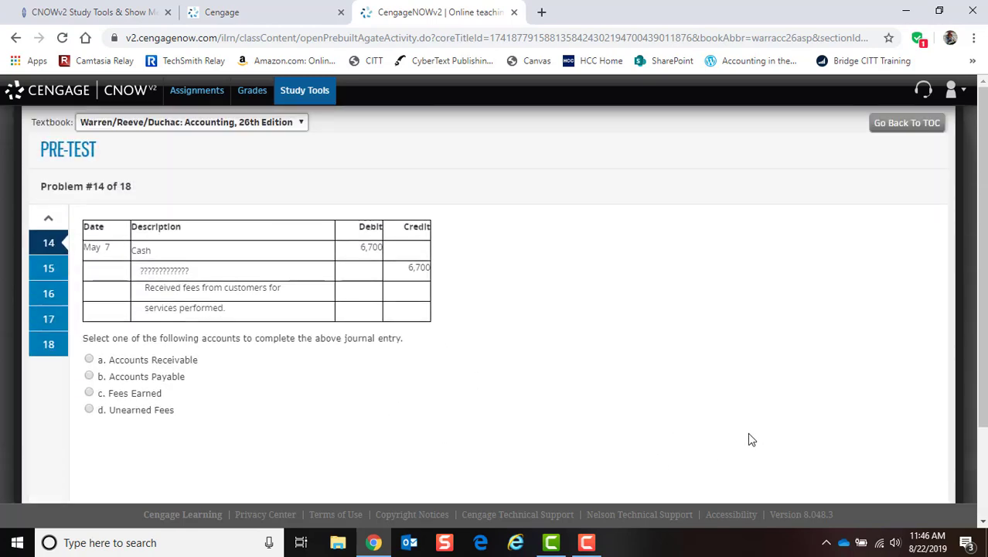
# Step: Finish the pre-test at problem 14 and submit the answers with the remaining questions left unanswered
pyautogui.scroll(-2, 749, 439)
pyautogui.click(798, 458)
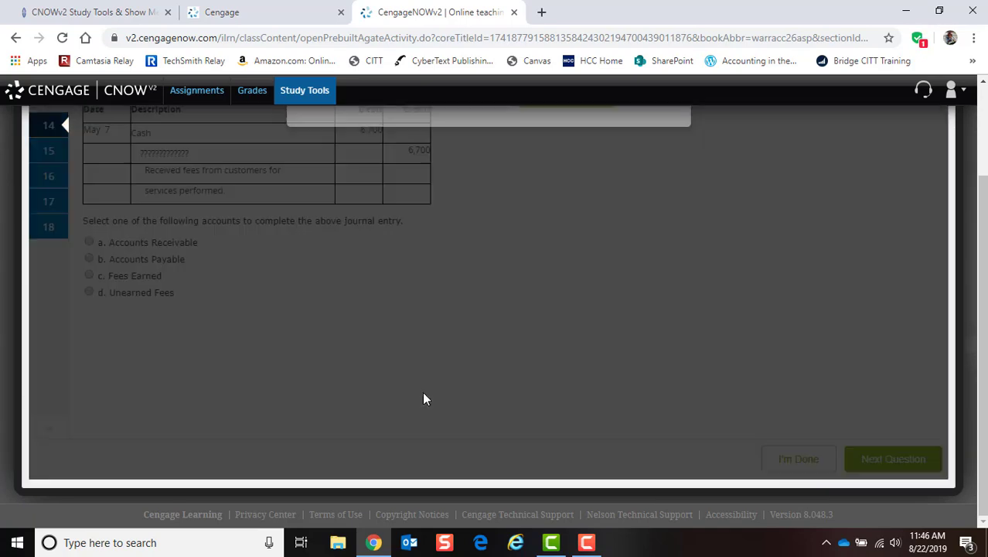
pyautogui.scroll(2, 580, 353)
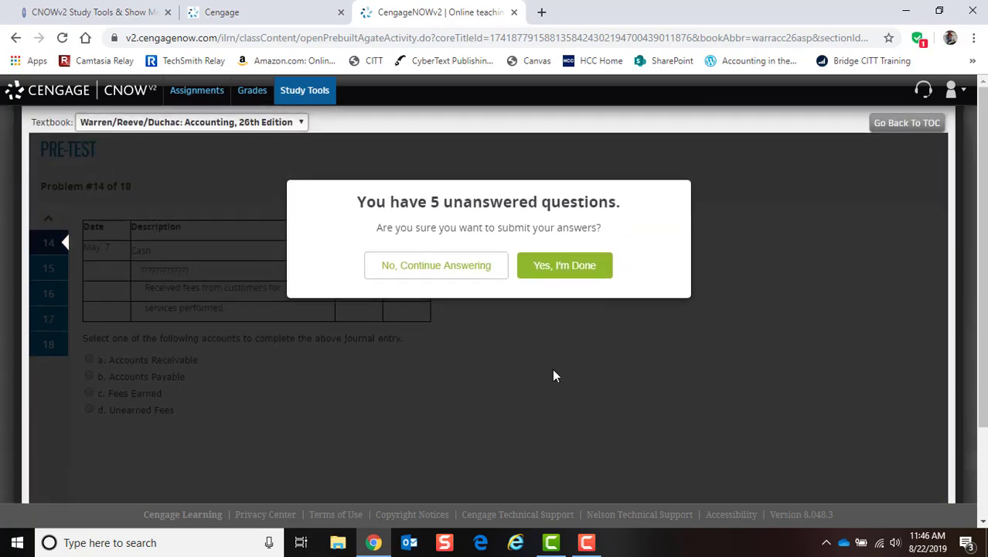
pyautogui.click(561, 272)
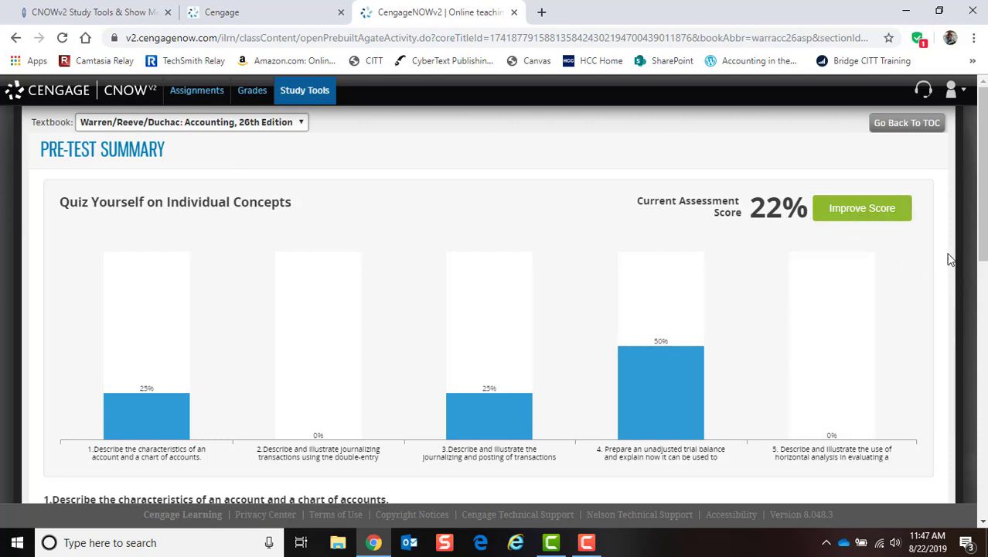
# Step: Review the pre-test summary and expand the feedback for problems 8, 9 and 12 under concept 1
pyautogui.moveTo(983, 259); pyautogui.dragTo(983, 297)
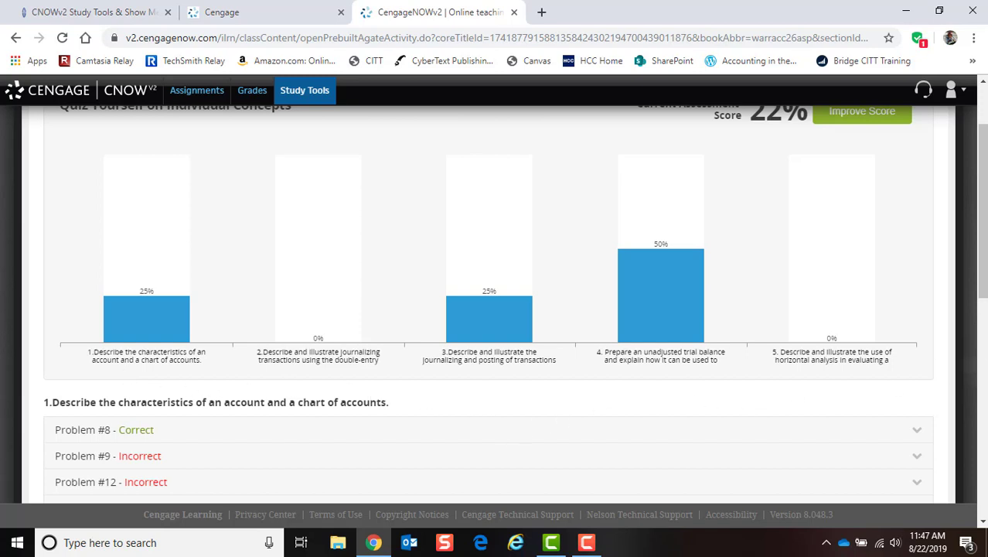
pyautogui.scroll(-2, 515, 304)
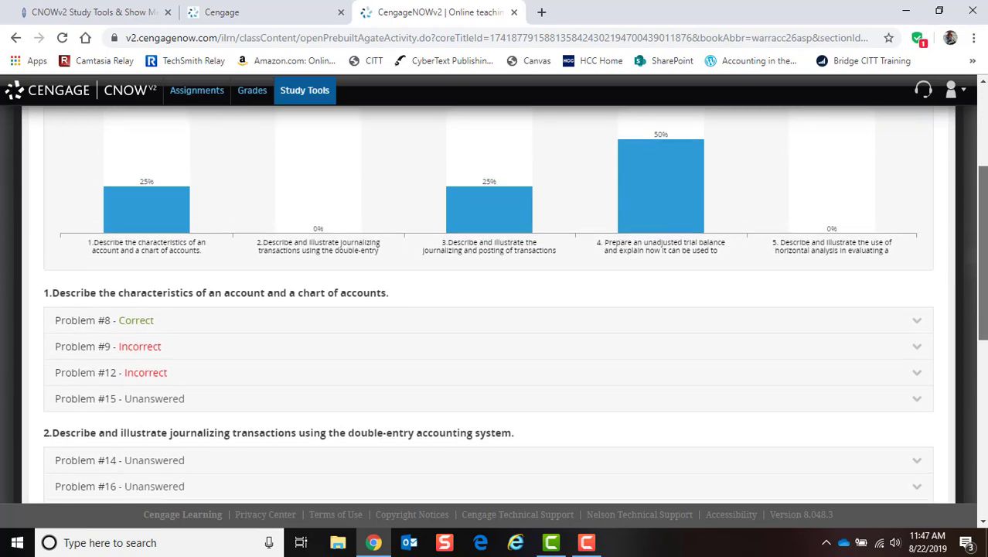
pyautogui.scroll(-1, 350, 277)
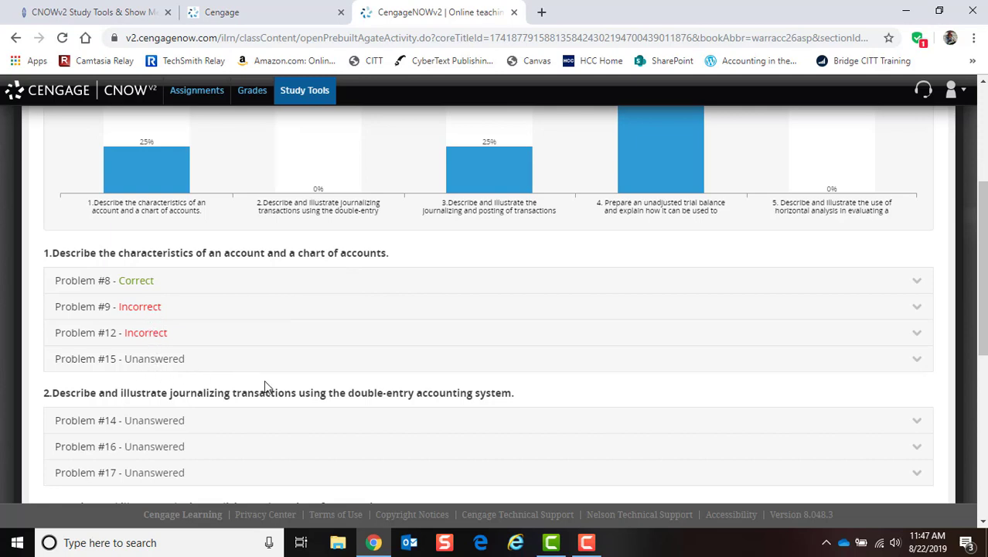
pyautogui.click(916, 282)
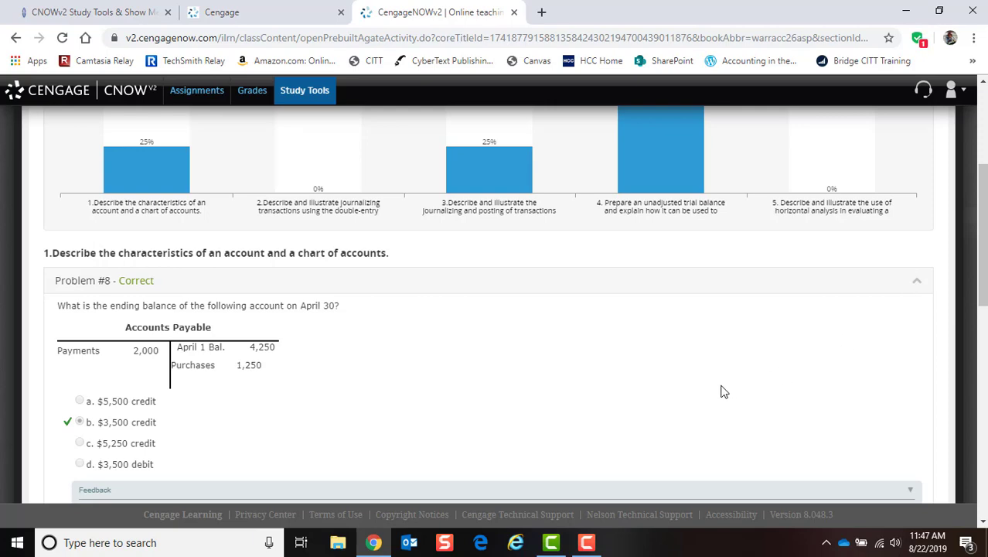
pyautogui.scroll(-5, 724, 394)
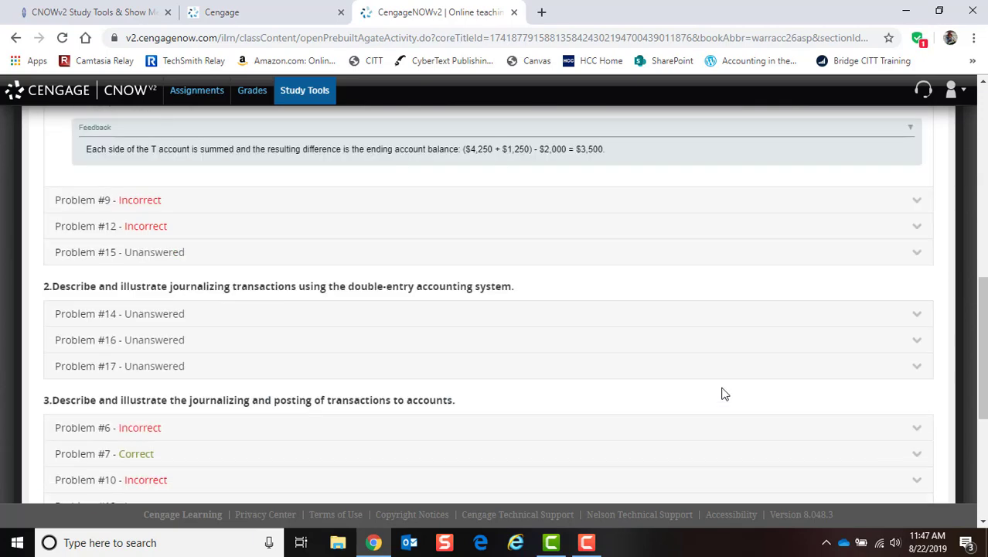
pyautogui.click(919, 205)
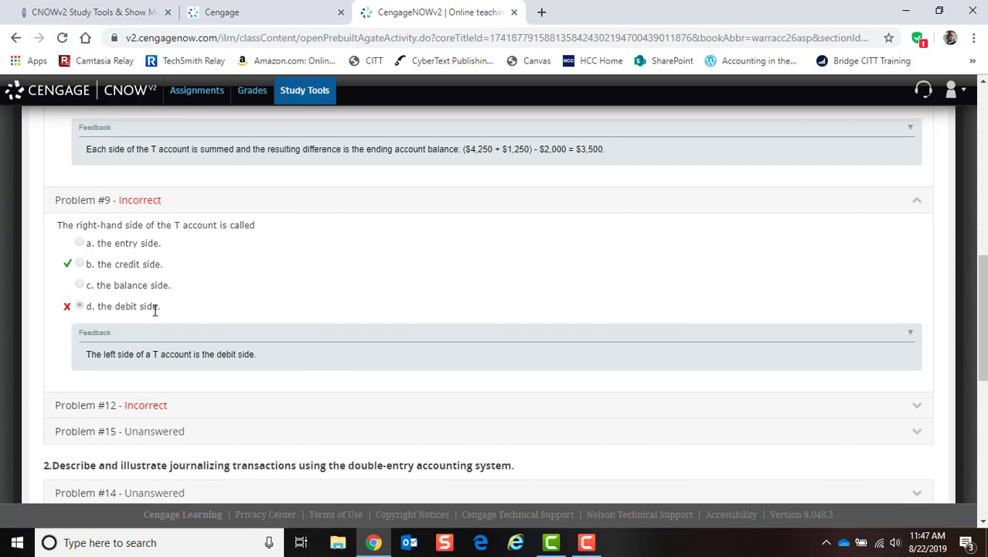
pyautogui.click(916, 407)
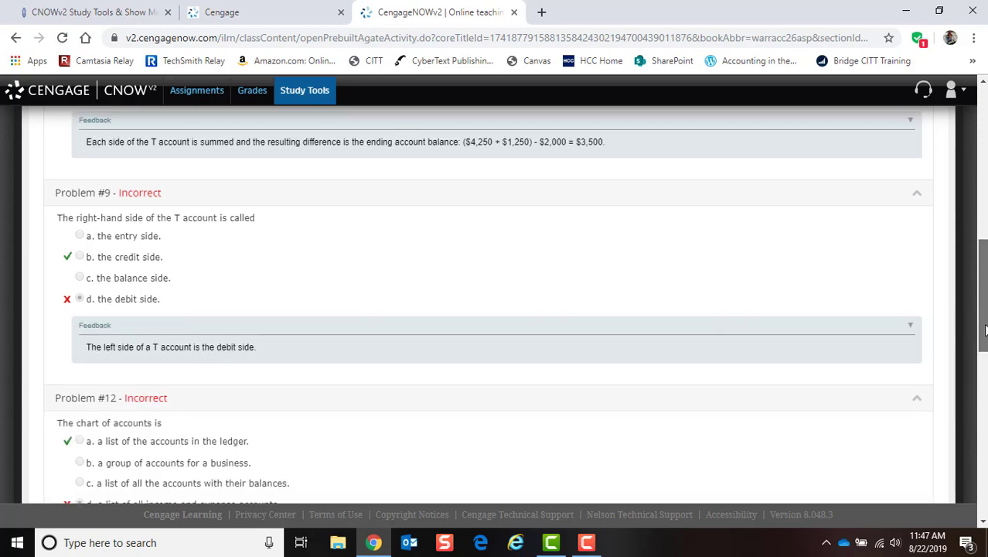
# Step: Choose to improve the score and start the self-quiz for concept 1 on accounts and the chart of accounts
pyautogui.moveTo(984, 323); pyautogui.dragTo(984, 181)
pyautogui.click(838, 212)
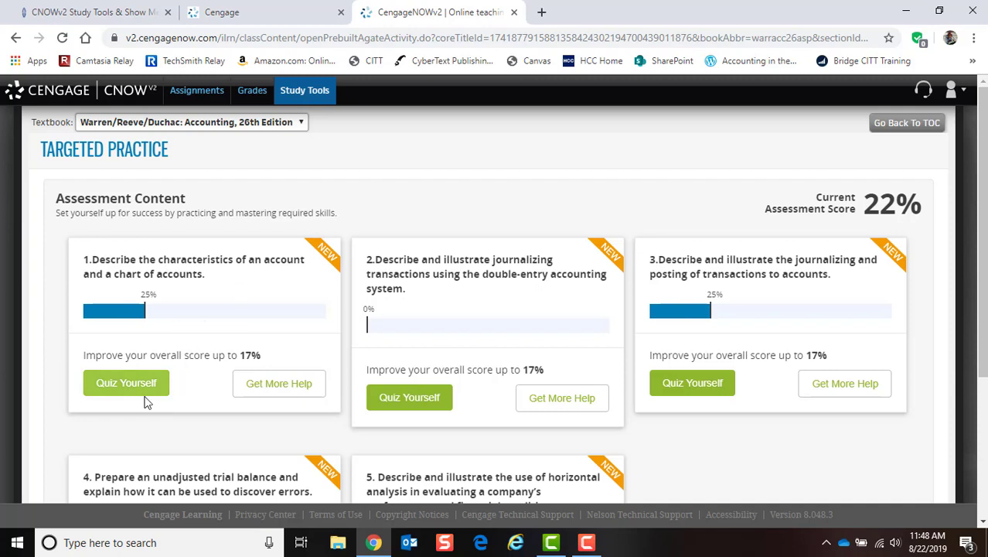
pyautogui.click(130, 388)
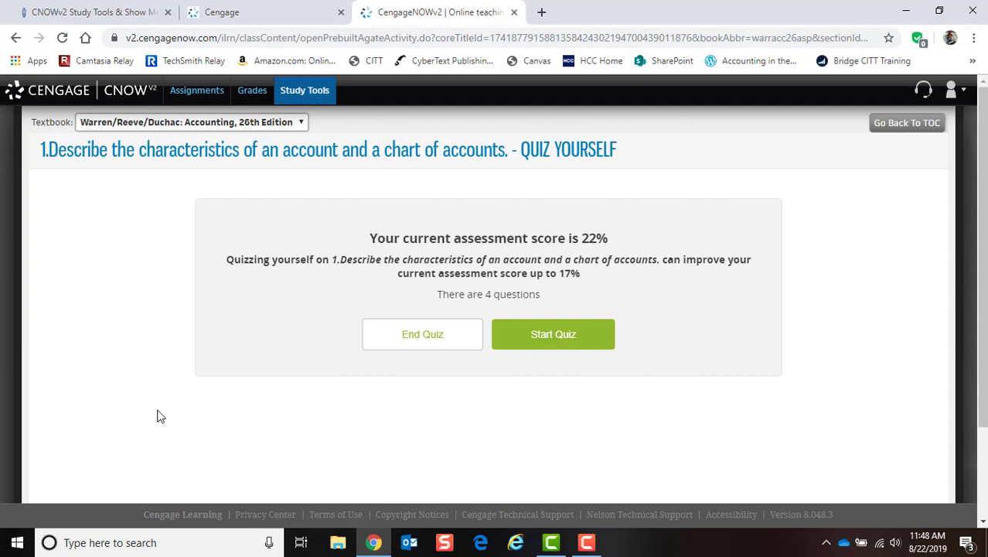
pyautogui.click(574, 345)
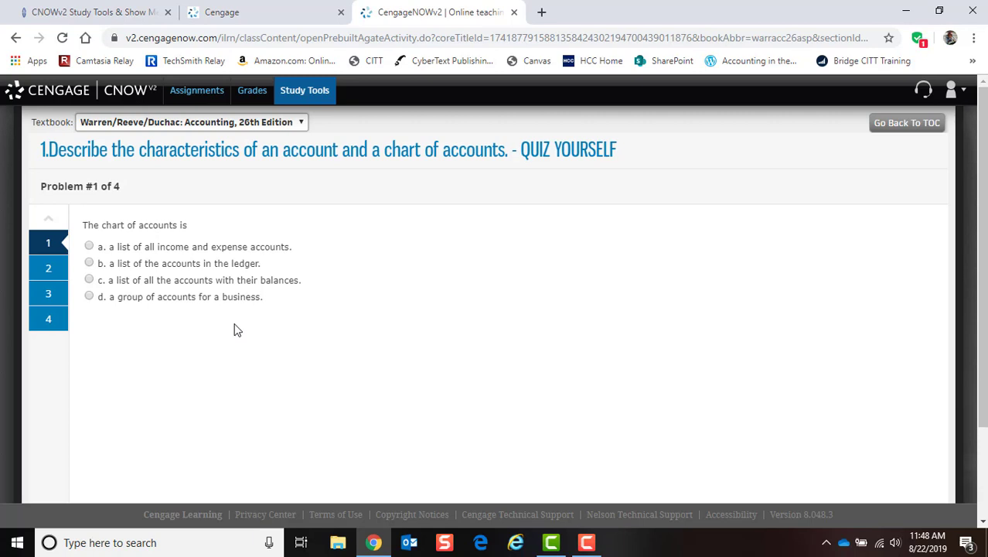
# Step: Resume Chapter 2 from the table of contents and finish its open self-quiz, submitting it with all four problems unanswered
pyautogui.click(901, 125)
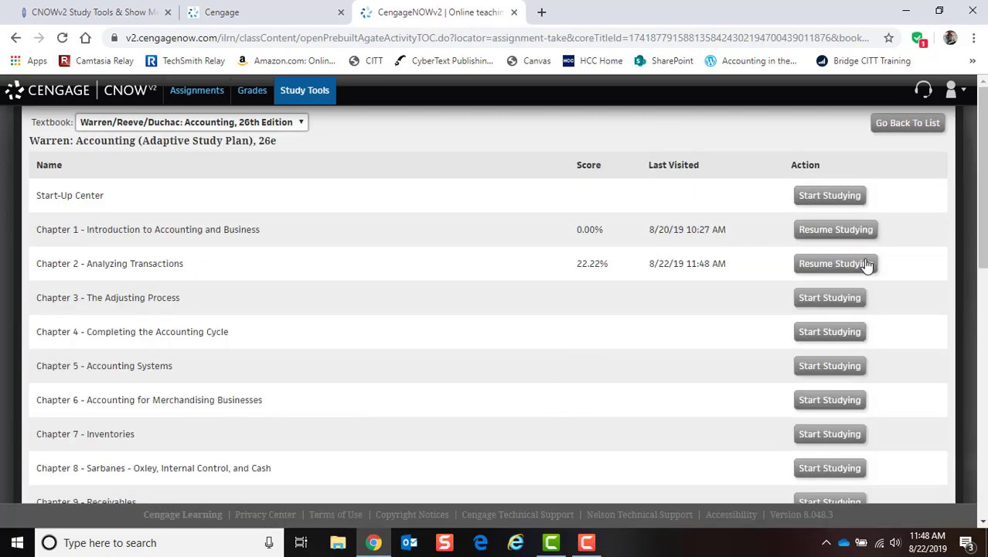
pyautogui.click(865, 264)
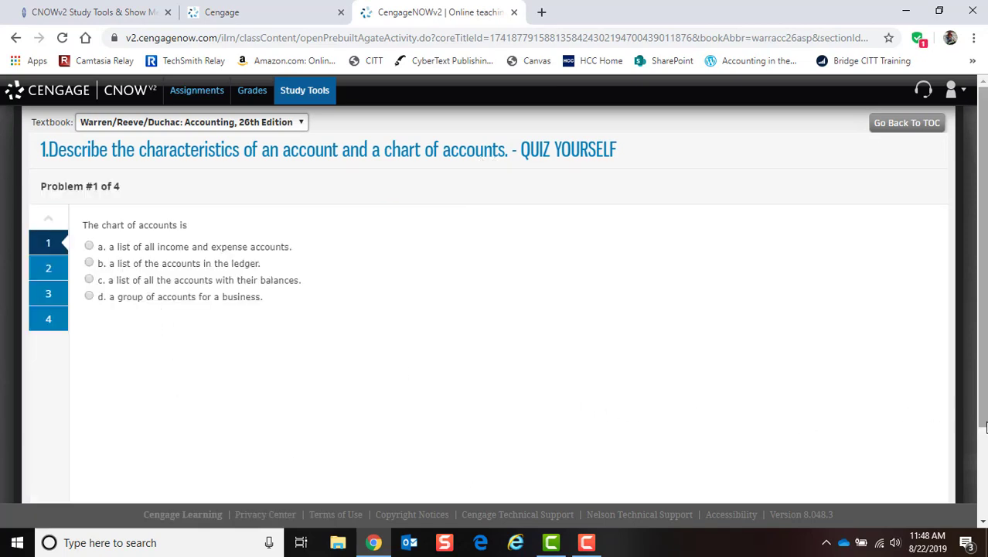
pyautogui.moveTo(982, 427); pyautogui.dragTo(983, 517)
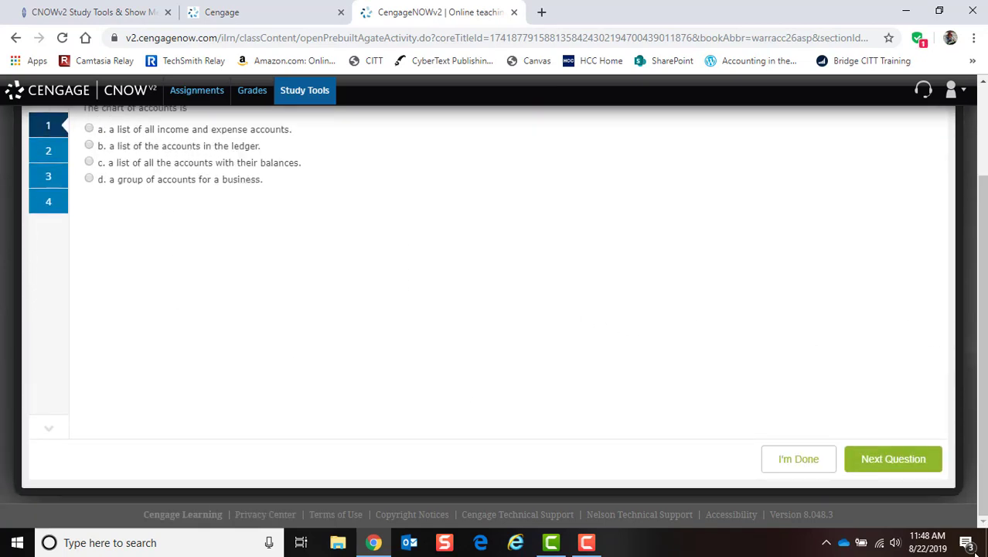
pyautogui.click(801, 461)
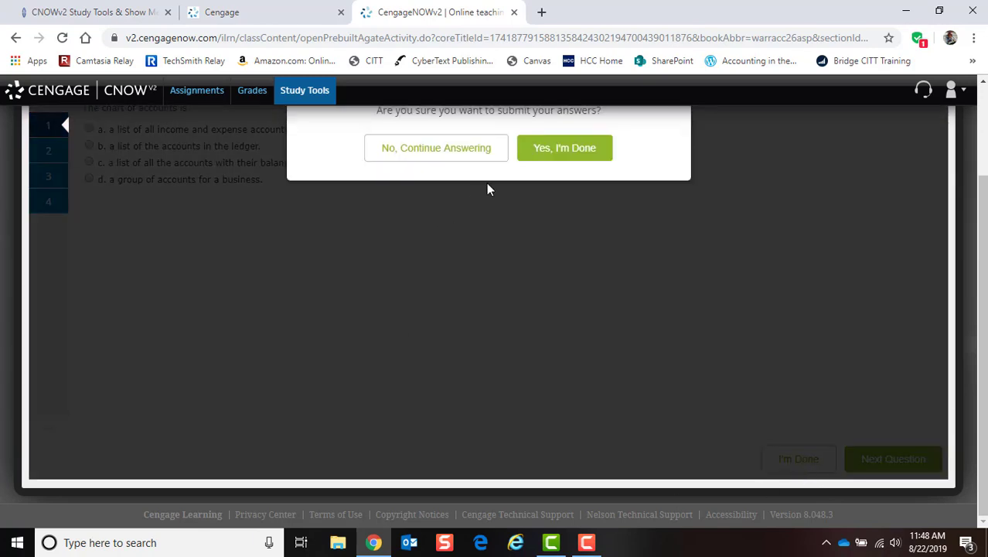
pyautogui.click(536, 155)
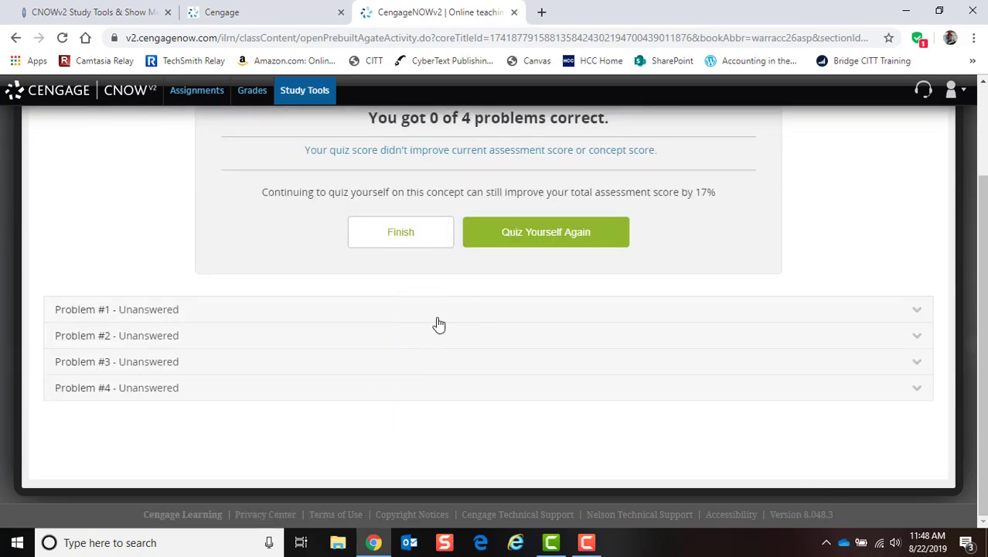
pyautogui.scroll(2, 470, 342)
pyautogui.click(393, 351)
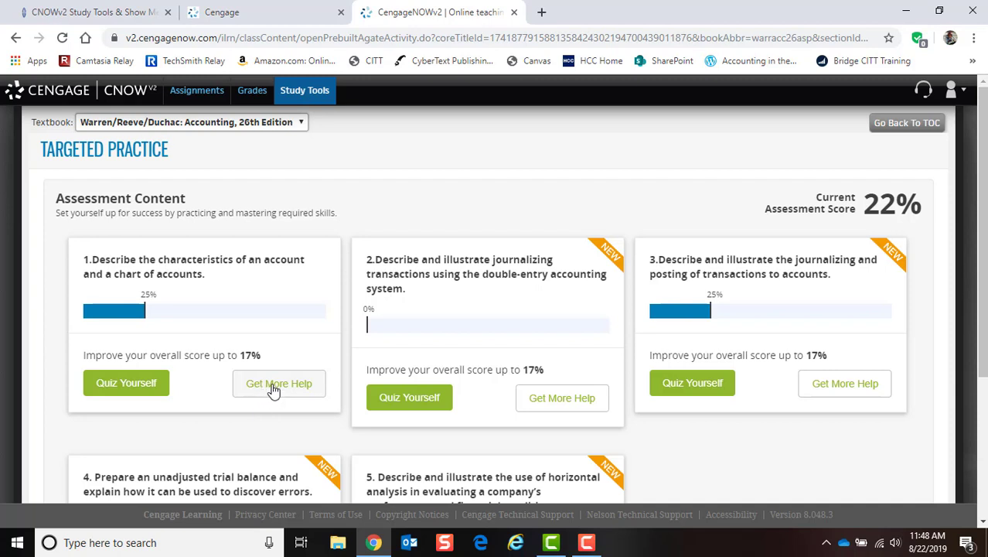
# Step: Get more help for concept 1 and briefly play the Journal Entries Show Me How video, returning to the study activities
pyautogui.click(273, 391)
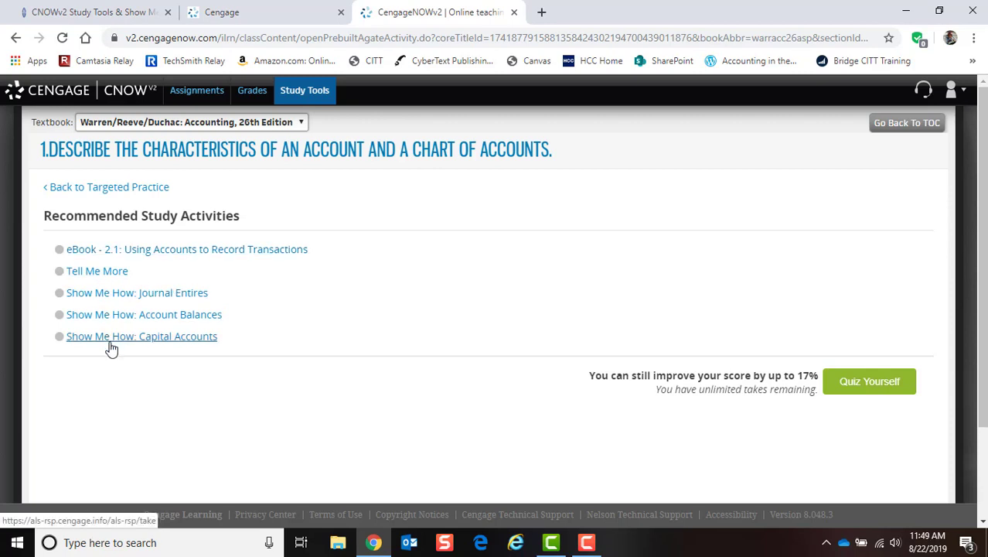
pyautogui.click(116, 294)
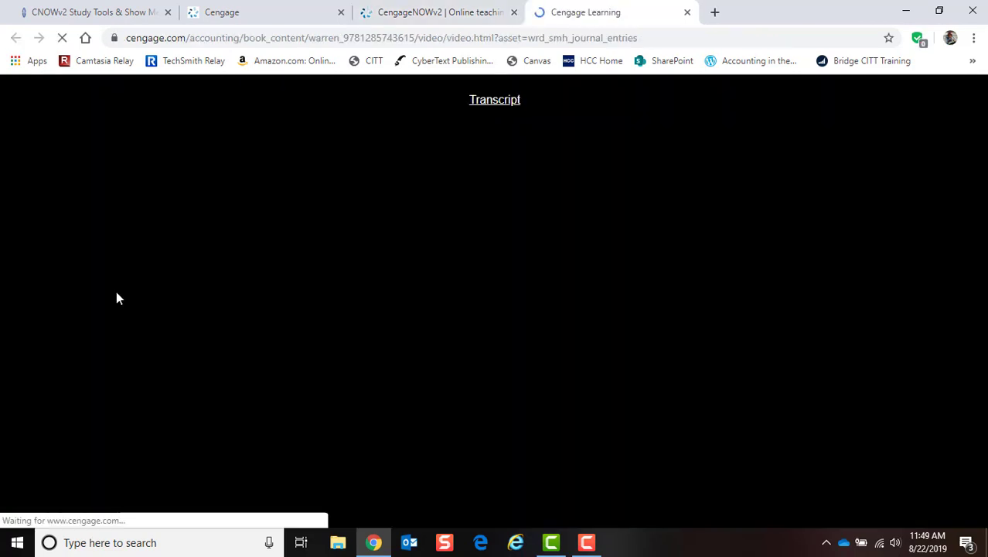
pyautogui.click(481, 308)
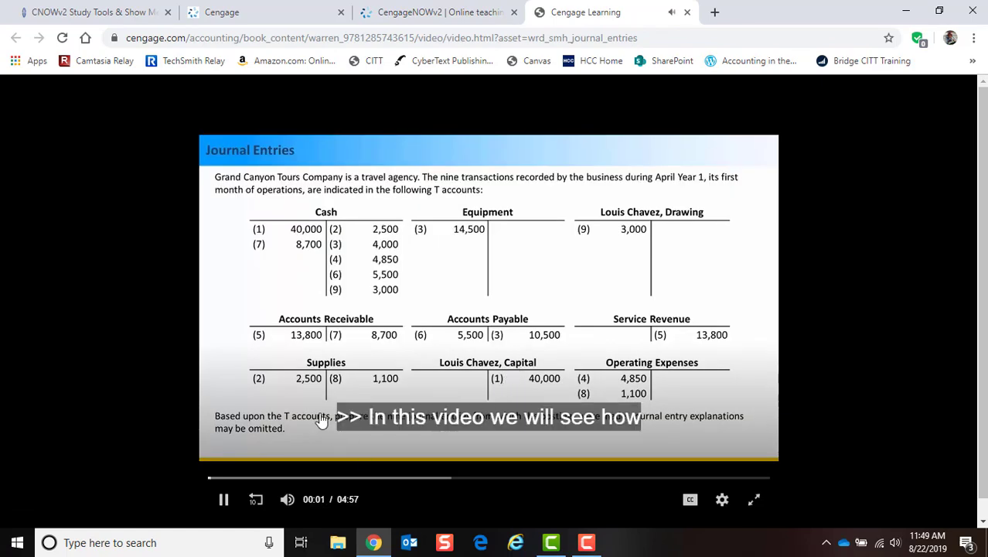
pyautogui.click(223, 501)
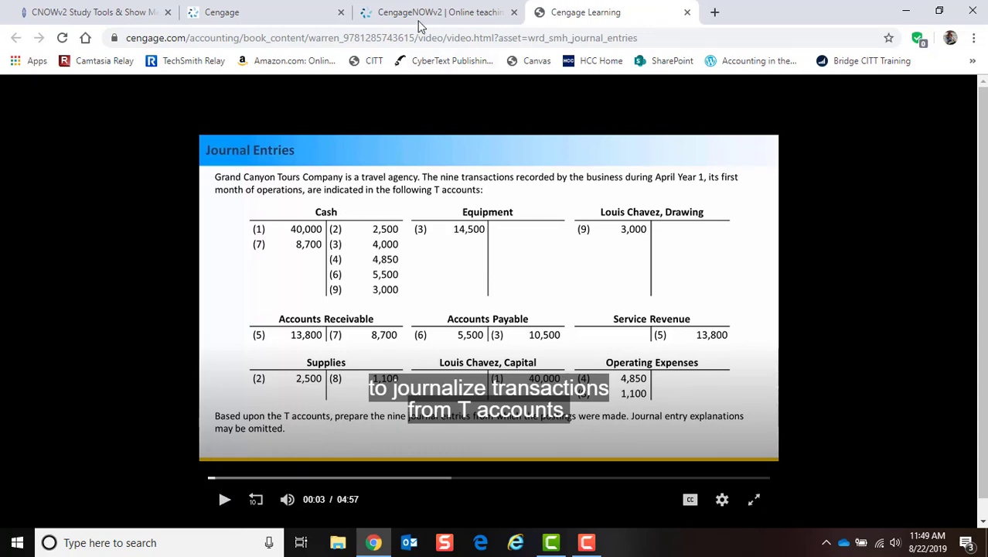
pyautogui.click(423, 14)
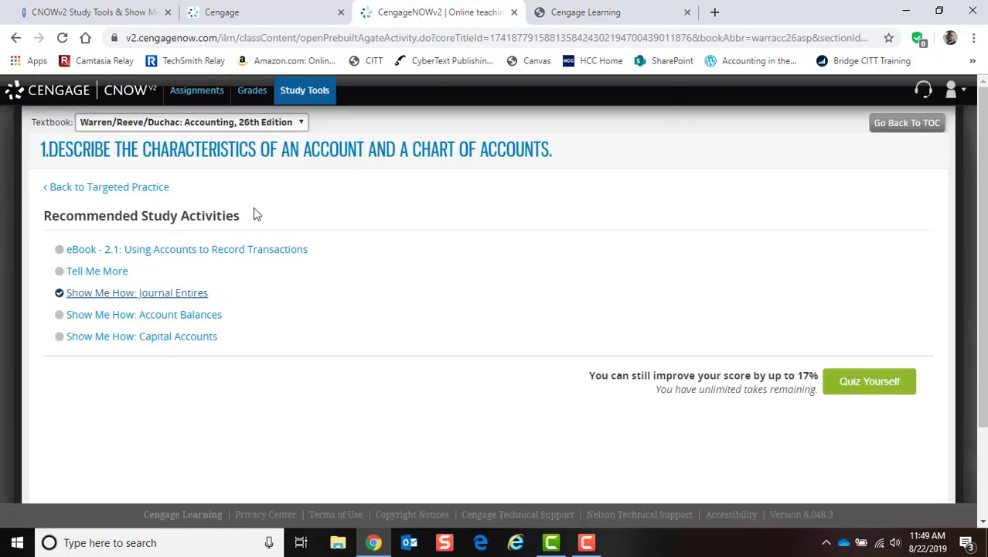
# Step: Look at eBook section 2.1 and briefly play the Tell Me More video, returning to the recommended study activities
pyautogui.click(176, 252)
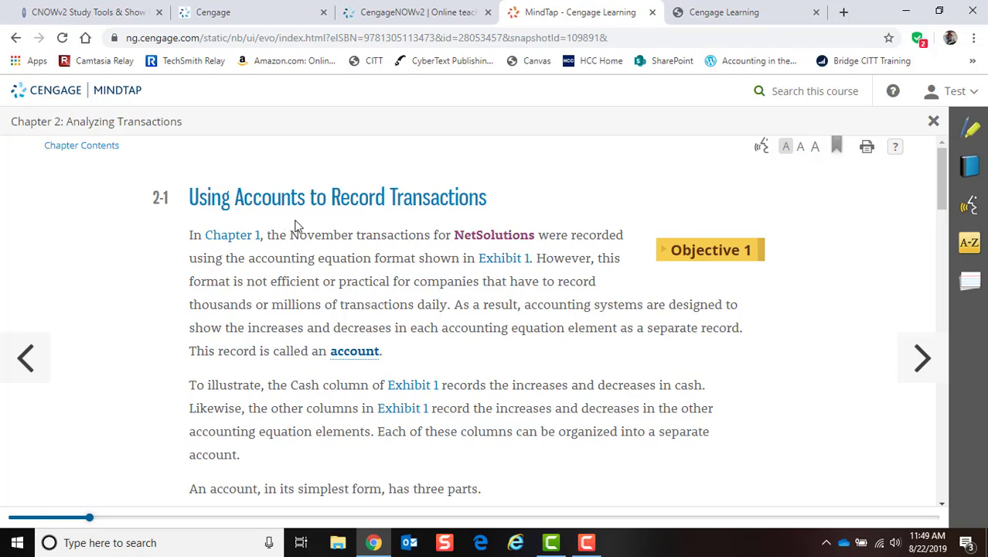
pyautogui.click(412, 17)
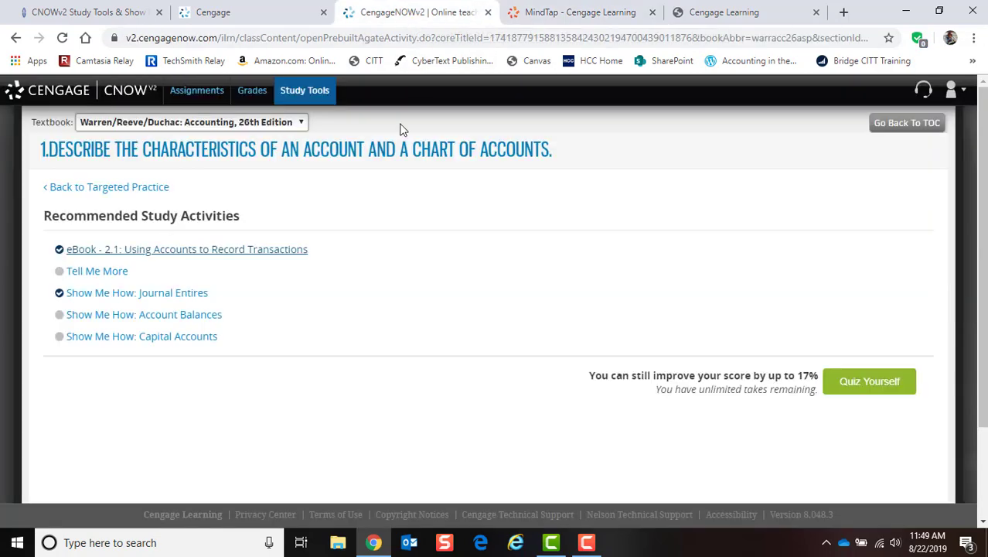
pyautogui.click(104, 277)
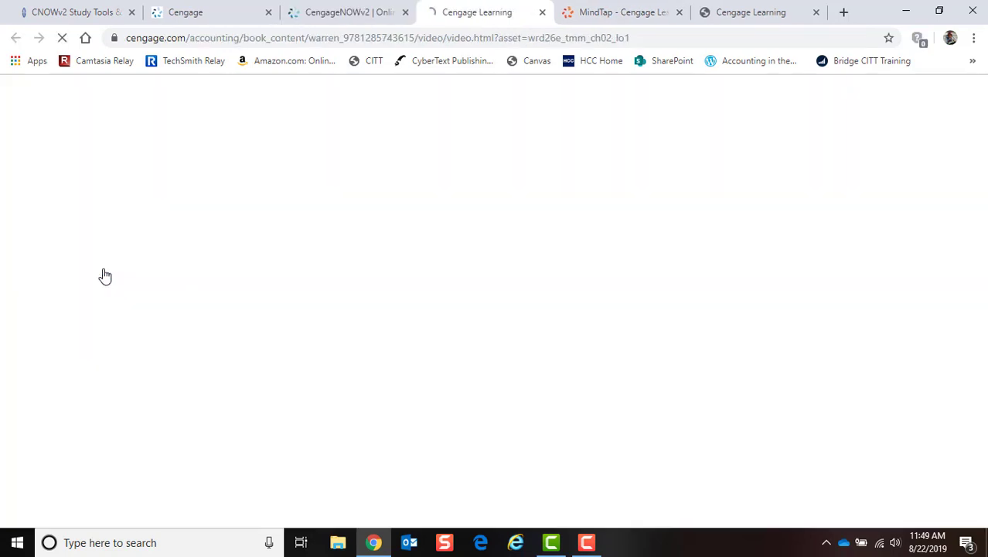
pyautogui.click(480, 319)
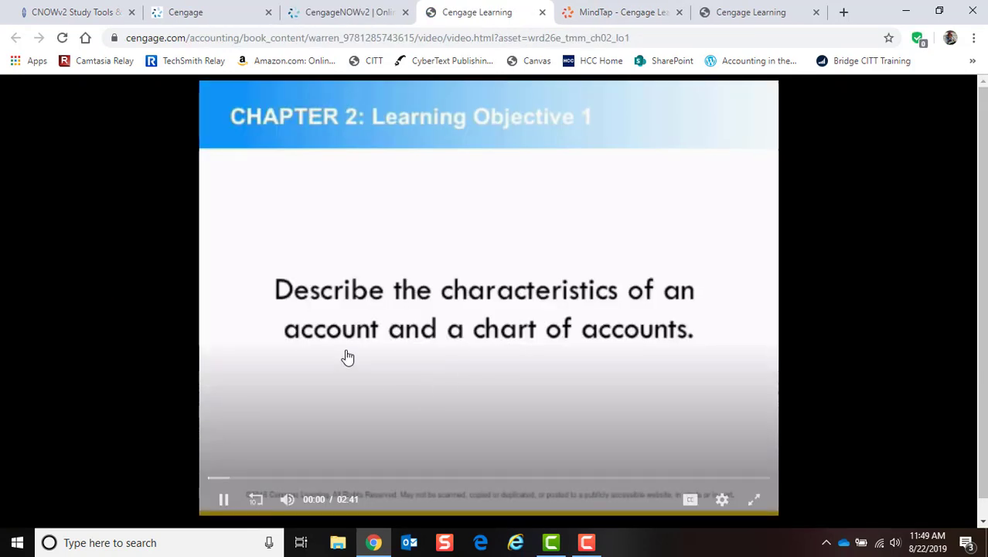
pyautogui.click(223, 502)
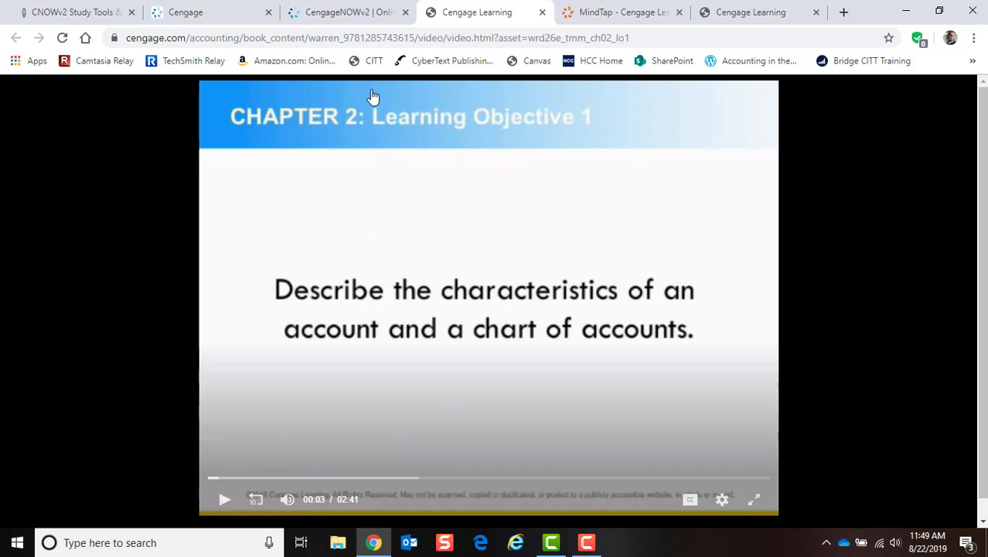
pyautogui.click(348, 13)
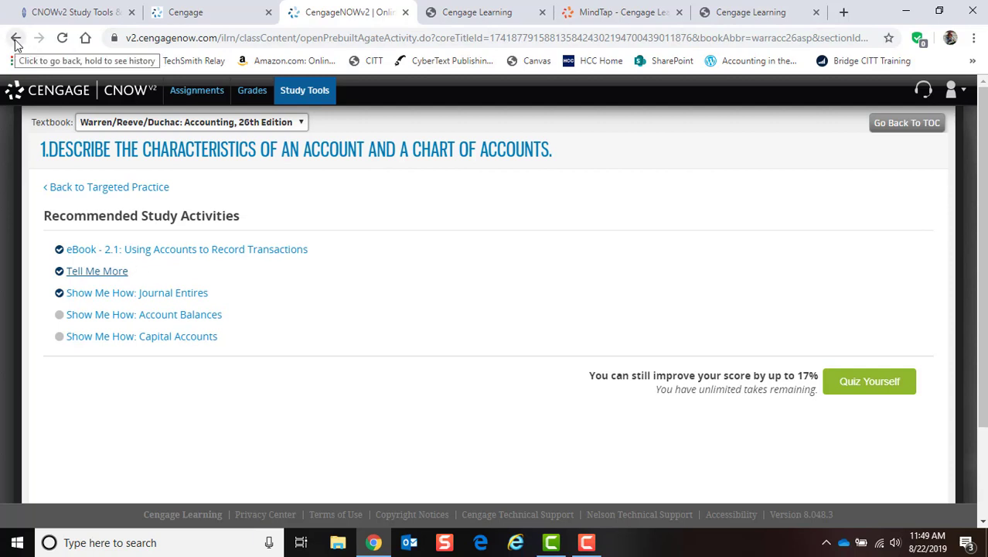
# Step: Start the concept 1 self-quiz again and answer problems 1 to 4 with choices b, c, a and b respectively
pyautogui.click(856, 385)
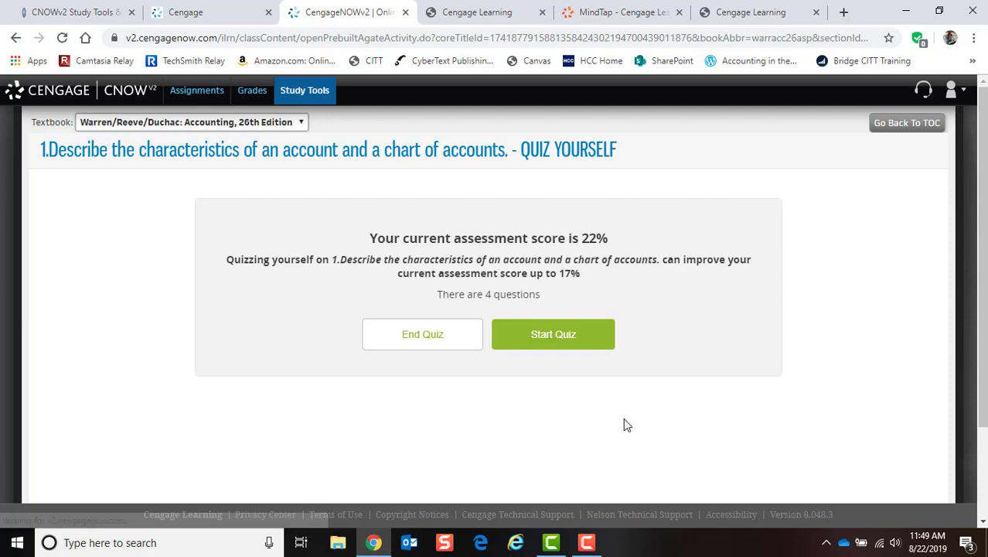
pyautogui.click(533, 336)
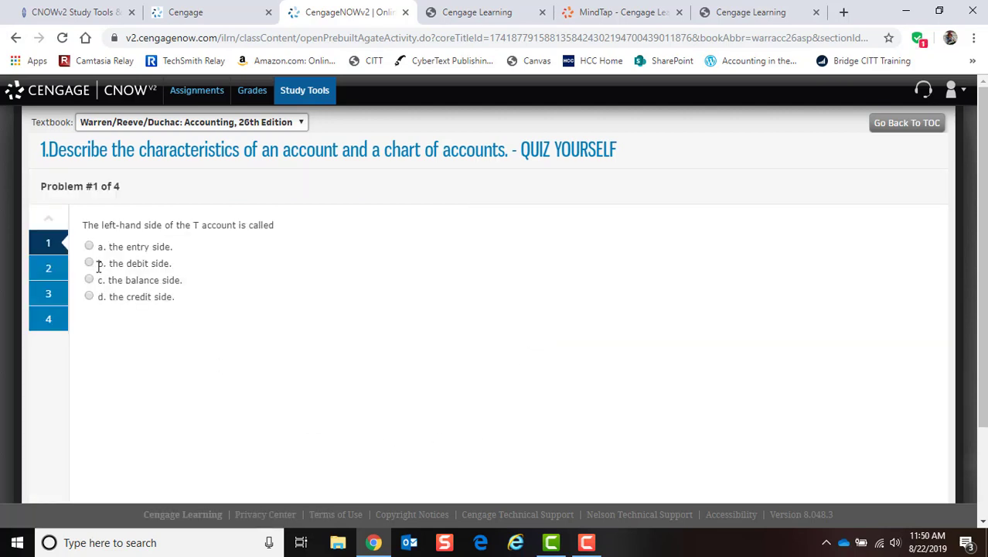
pyautogui.click(89, 262)
pyautogui.click(46, 269)
pyautogui.click(89, 279)
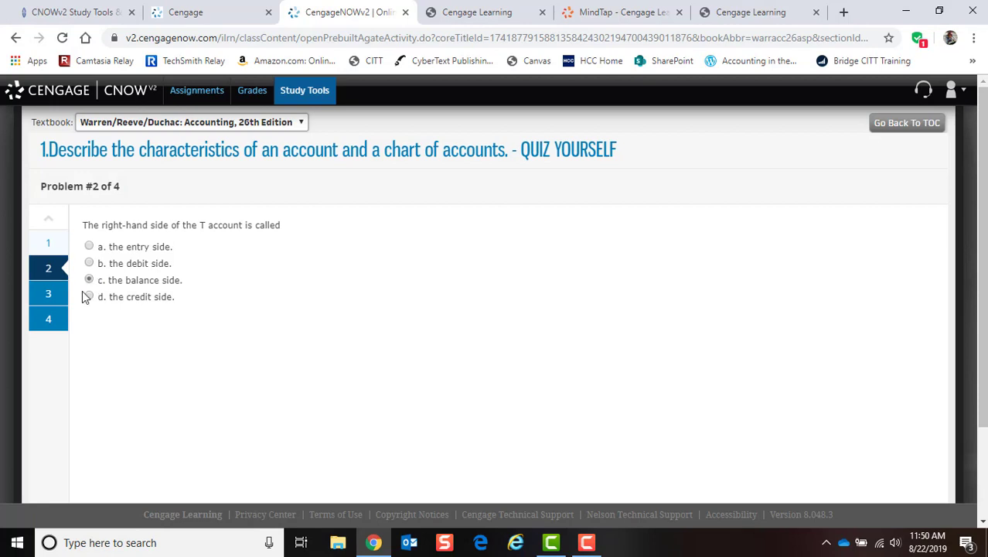
pyautogui.click(48, 293)
pyautogui.click(89, 246)
pyautogui.click(48, 319)
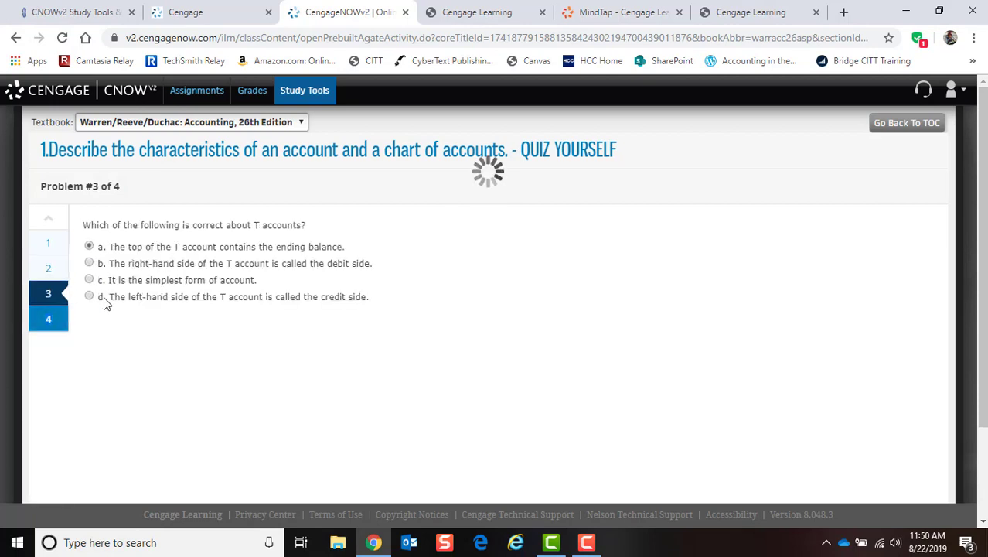
pyautogui.click(86, 368)
# Step: Submit the self-quiz answers and review the score summary and the per-problem results
pyautogui.scroll(-2, 865, 364)
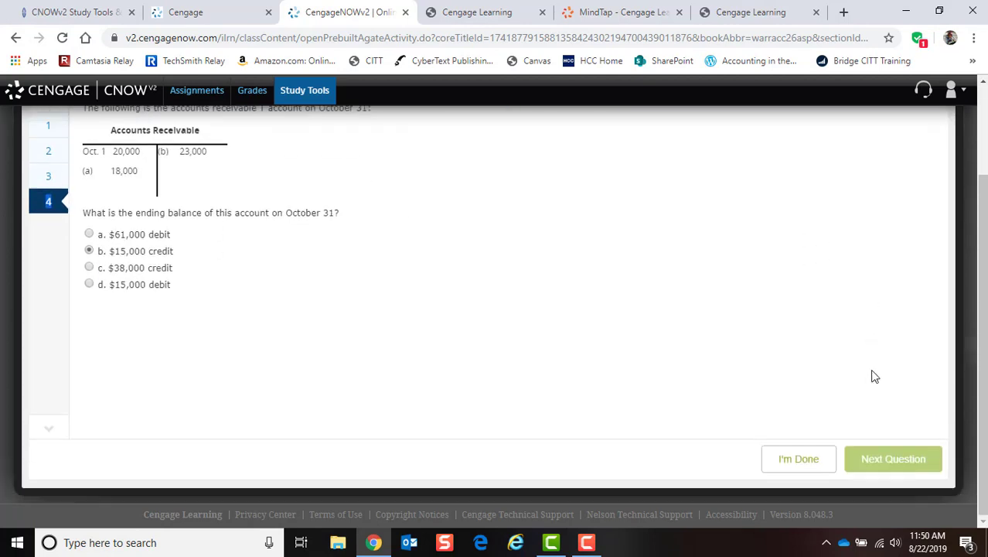
pyautogui.click(797, 459)
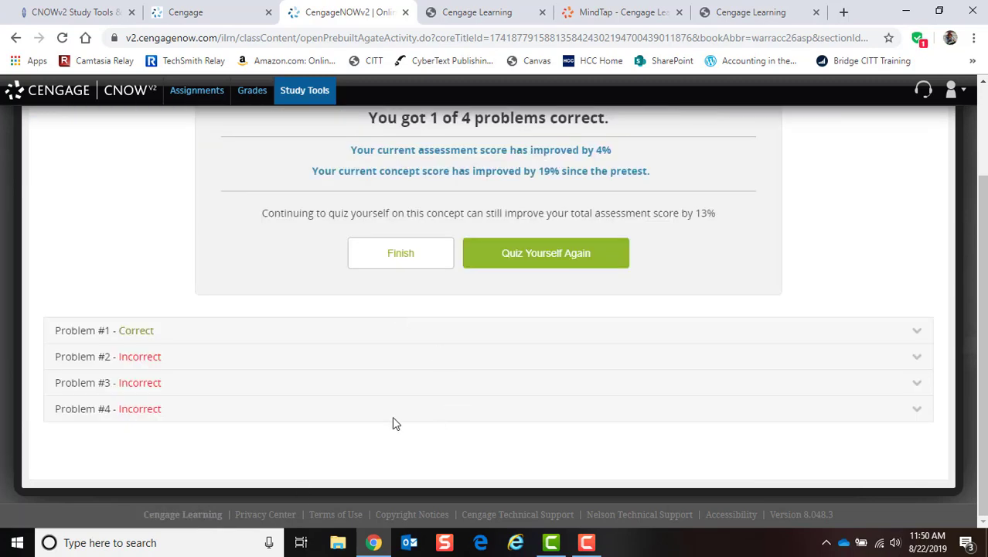
pyautogui.scroll(2, 549, 383)
pyautogui.scroll(1, 551, 388)
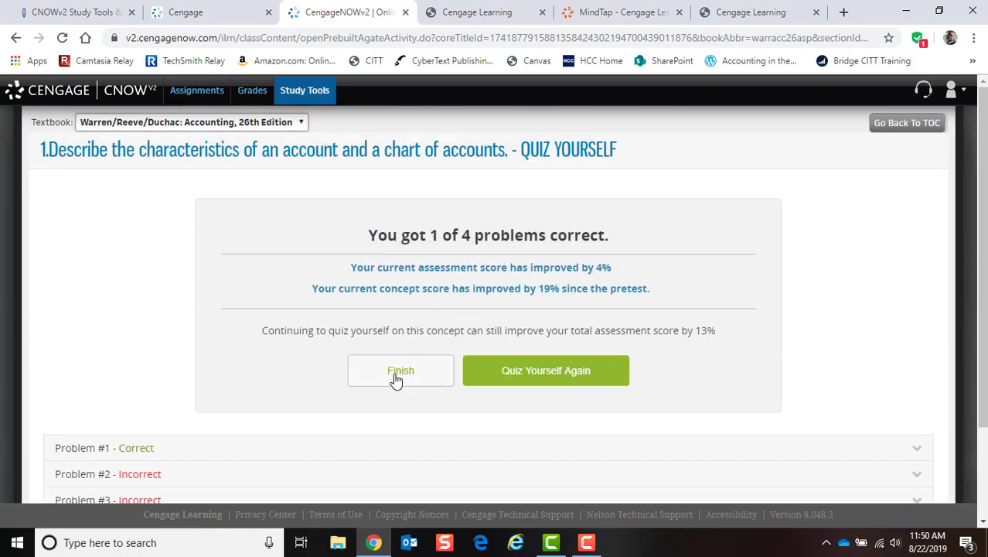
pyautogui.scroll(-2, 983, 427)
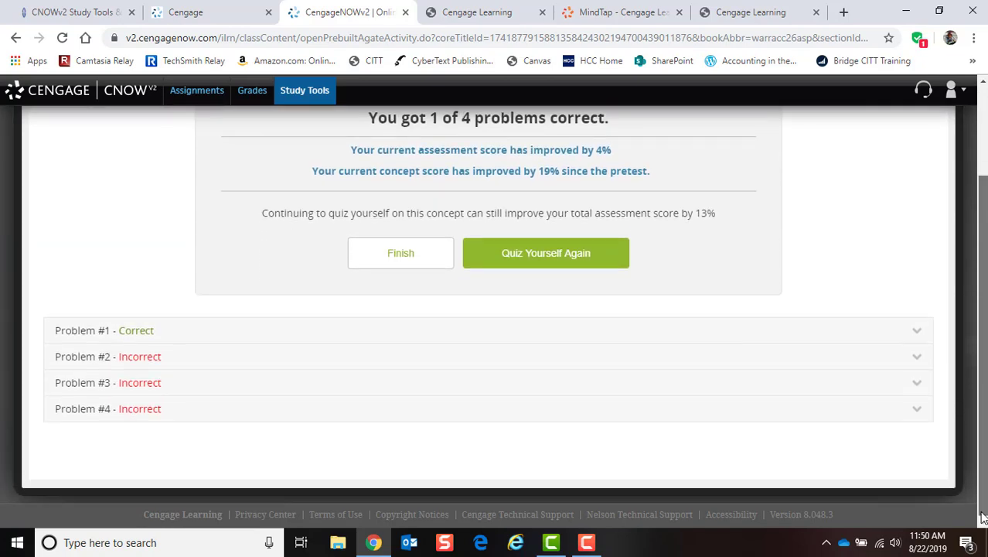
# Step: Review the feedback for problem 1, finish the self-quiz and view the Targeted Practice concept scores
pyautogui.click(917, 332)
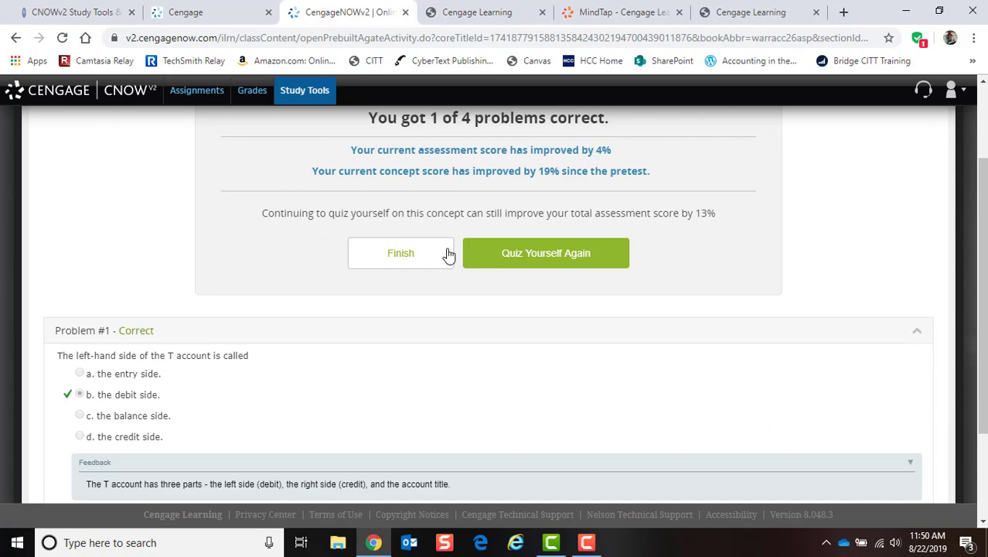
pyautogui.click(409, 260)
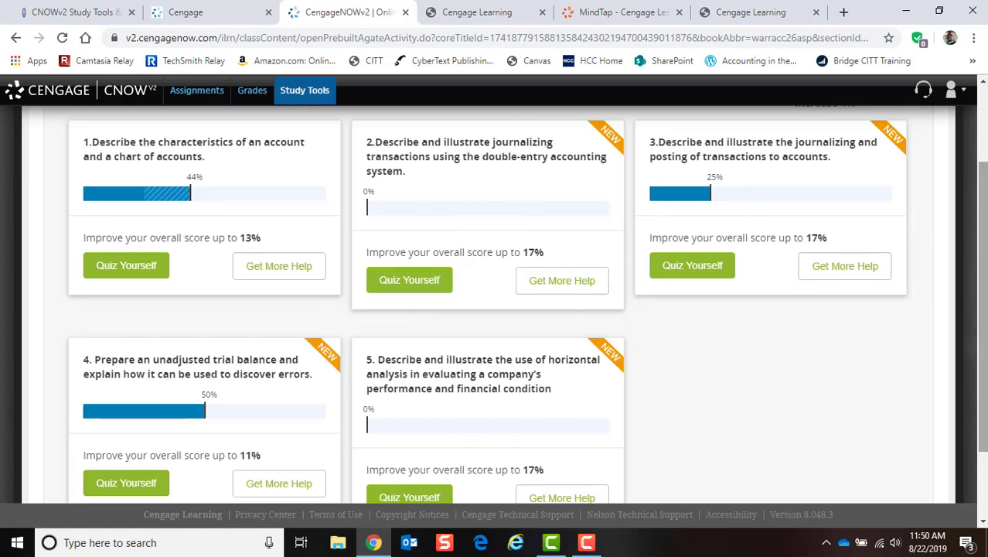
pyautogui.moveTo(985, 251); pyautogui.dragTo(984, 232)
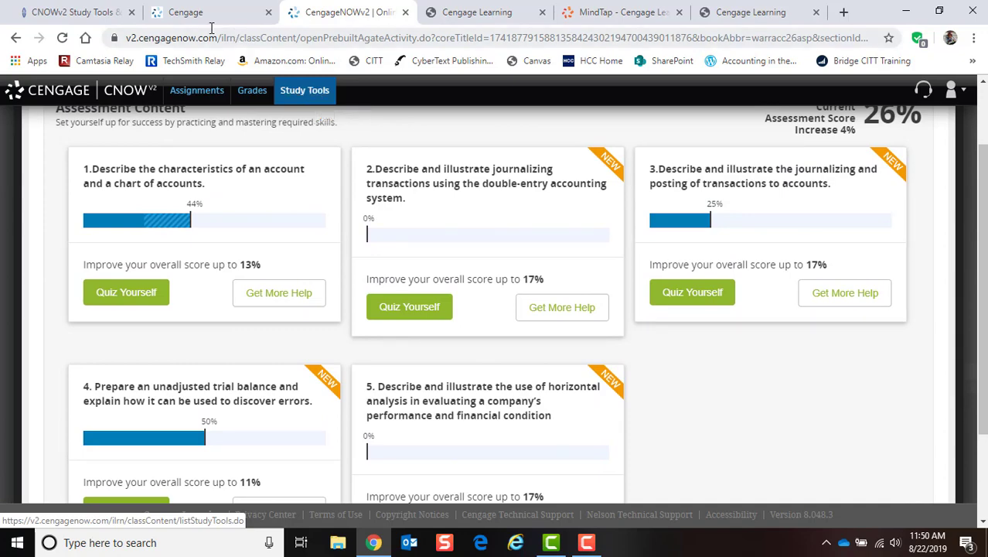
# Step: Switch to the Canvas course and open CNOWv2 Study Tools & Show Me How Videos from its modules
pyautogui.click(104, 14)
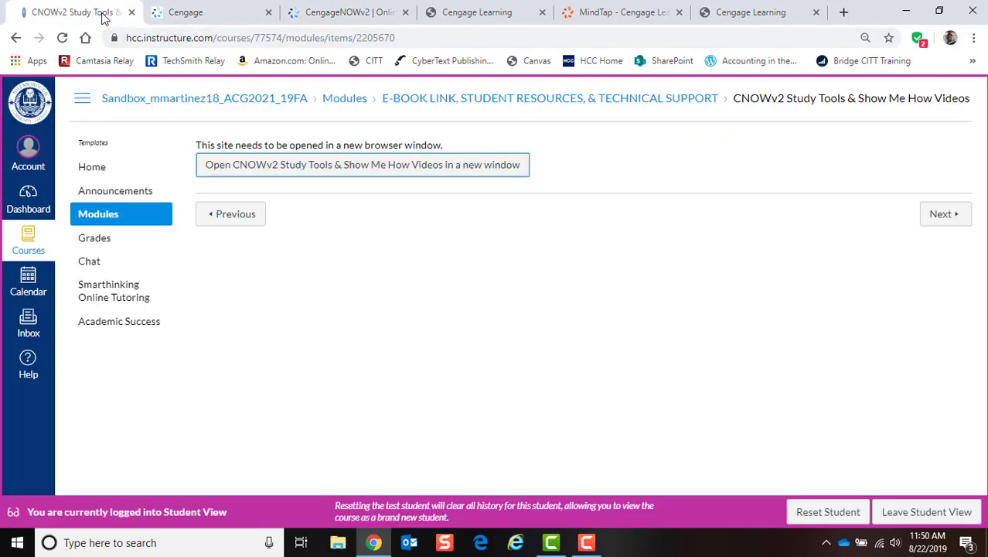
pyautogui.click(98, 217)
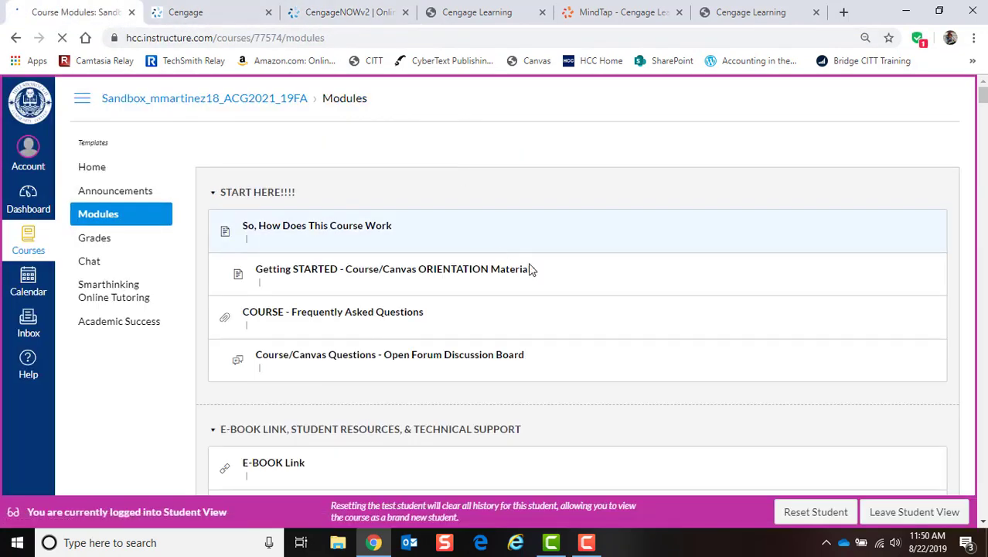
pyautogui.scroll(-2, 467, 269)
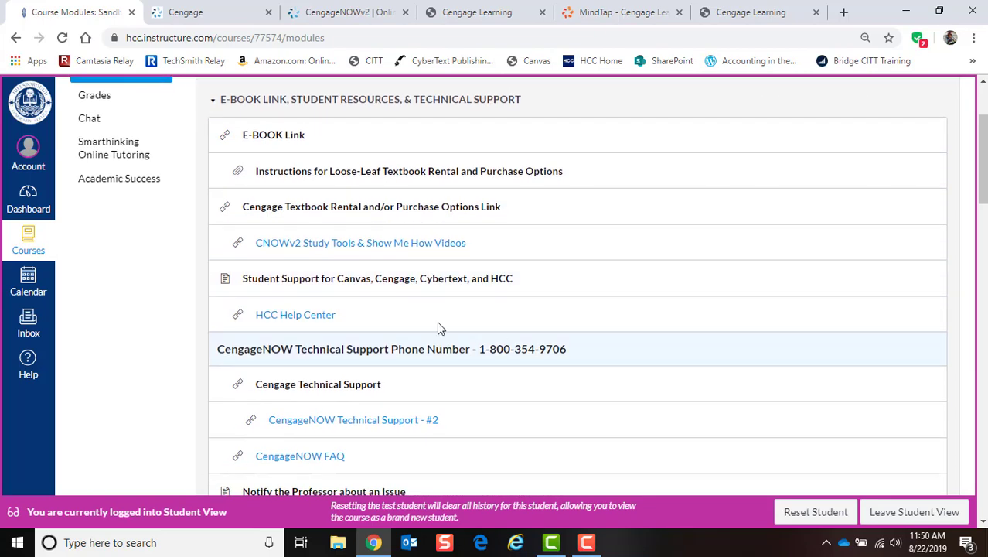
pyautogui.click(379, 247)
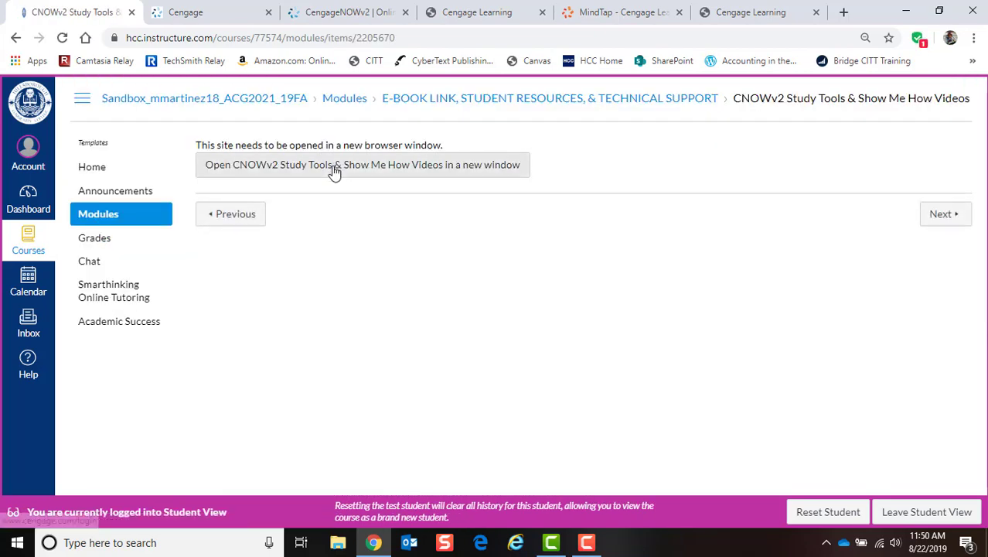
# Step: Look at the Cengage dashboard, then view the CNOWv2 assignment list and the study tools for Accounting, 26th Edition
pyautogui.click(229, 14)
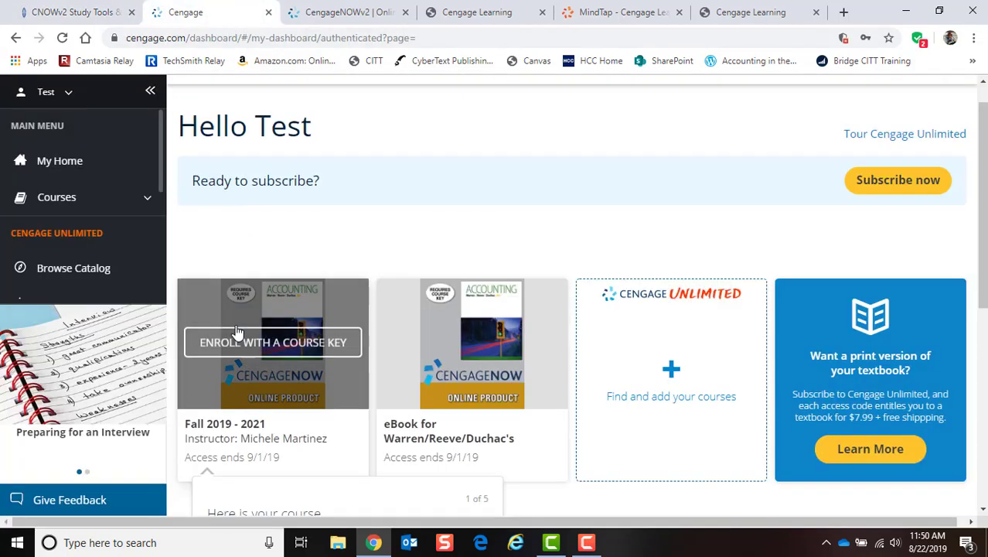
pyautogui.click(344, 13)
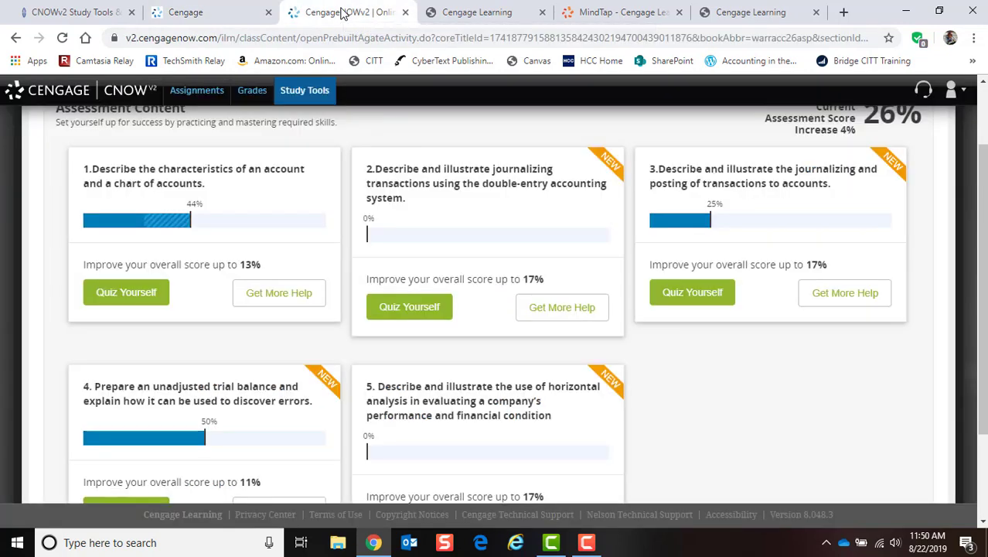
pyautogui.click(192, 94)
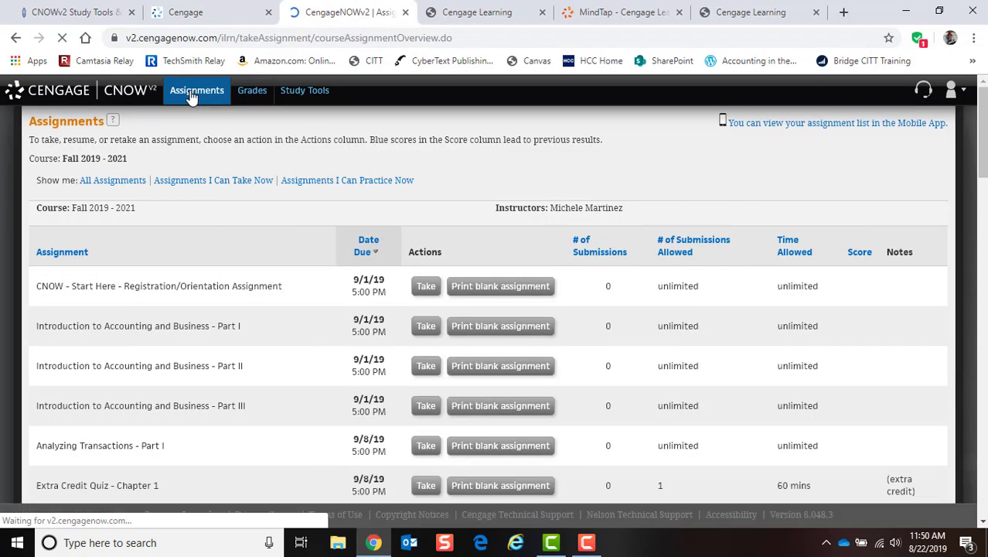
pyautogui.click(315, 94)
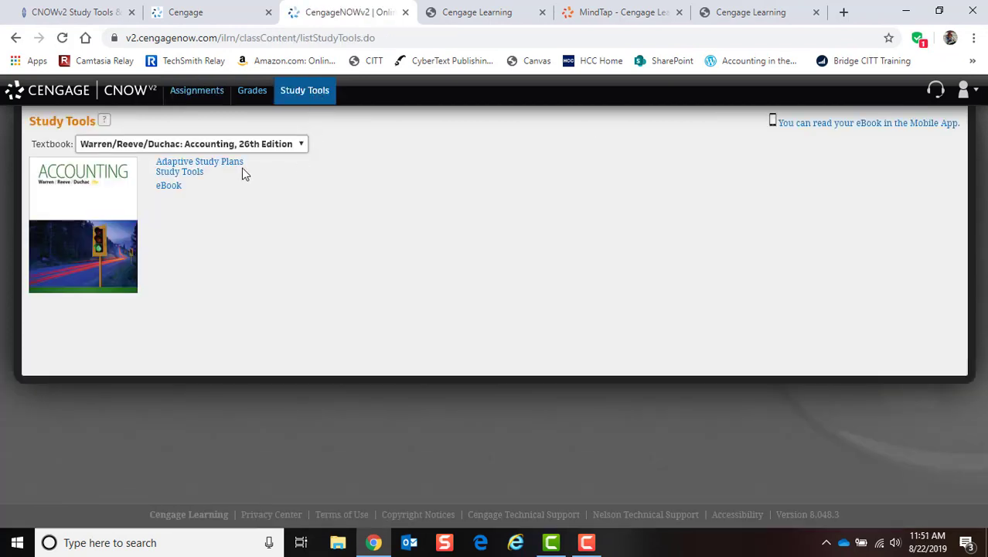
# Step: Open the textbook's companion study tools site, view the Chapter 2 resources and close the site
pyautogui.click(188, 176)
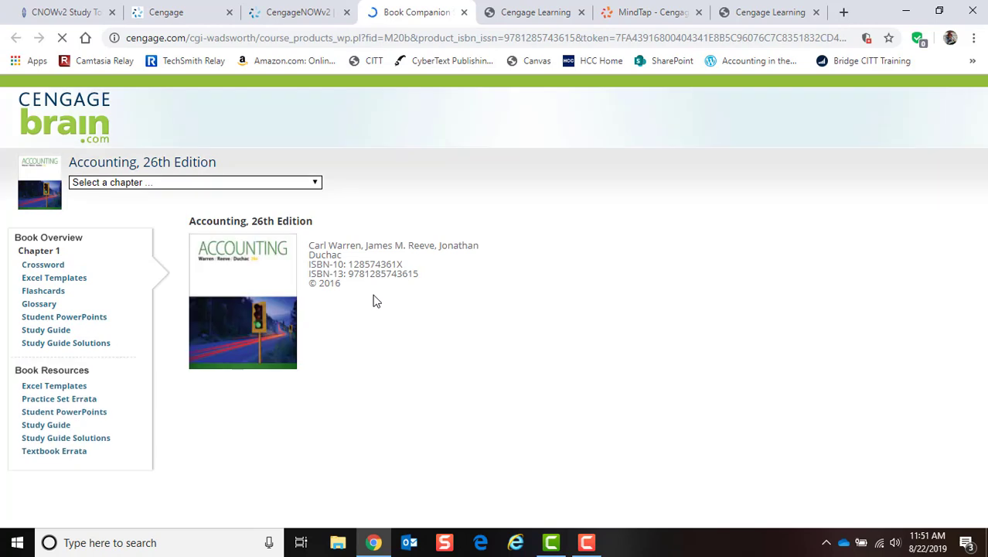
pyautogui.click(214, 185)
pyautogui.click(208, 219)
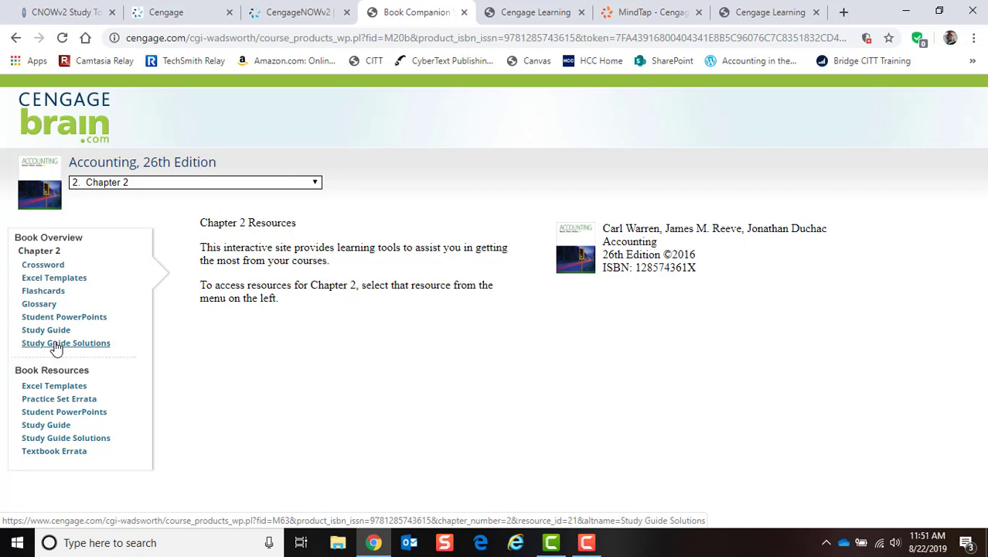
pyautogui.click(464, 12)
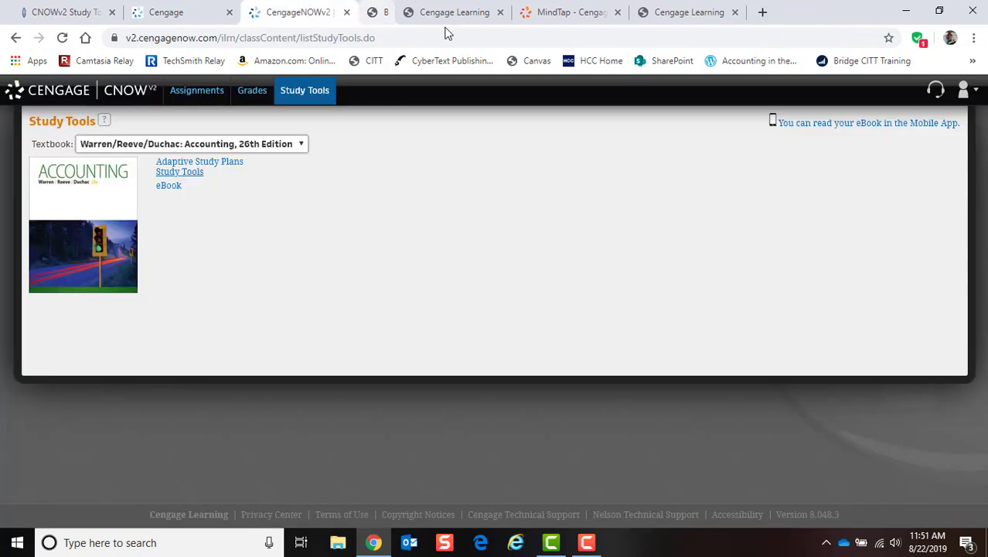
# Step: Open the adaptive study plans, look into the Chapter 1 - Introduction to Accounting and Business plan and return to the chapter list
pyautogui.click(229, 167)
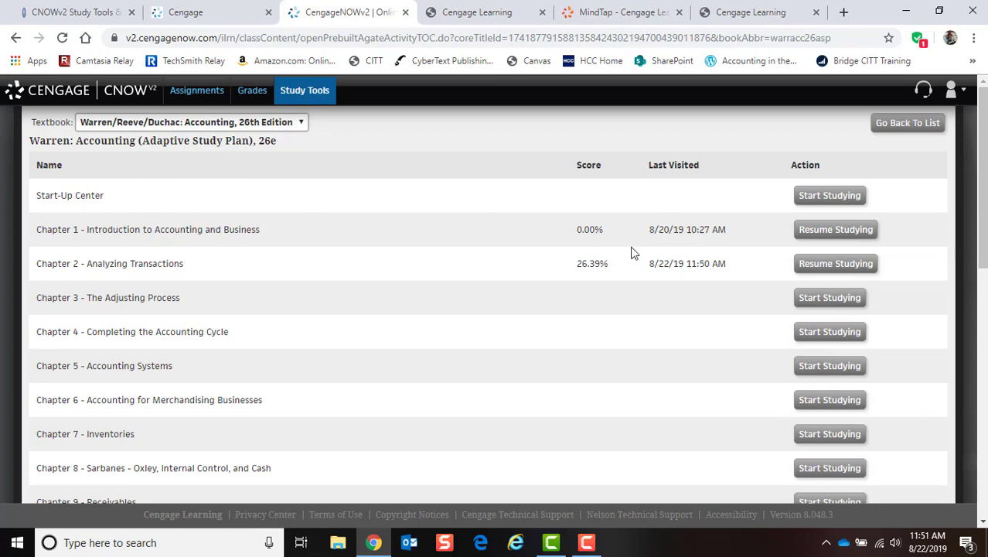
pyautogui.click(817, 235)
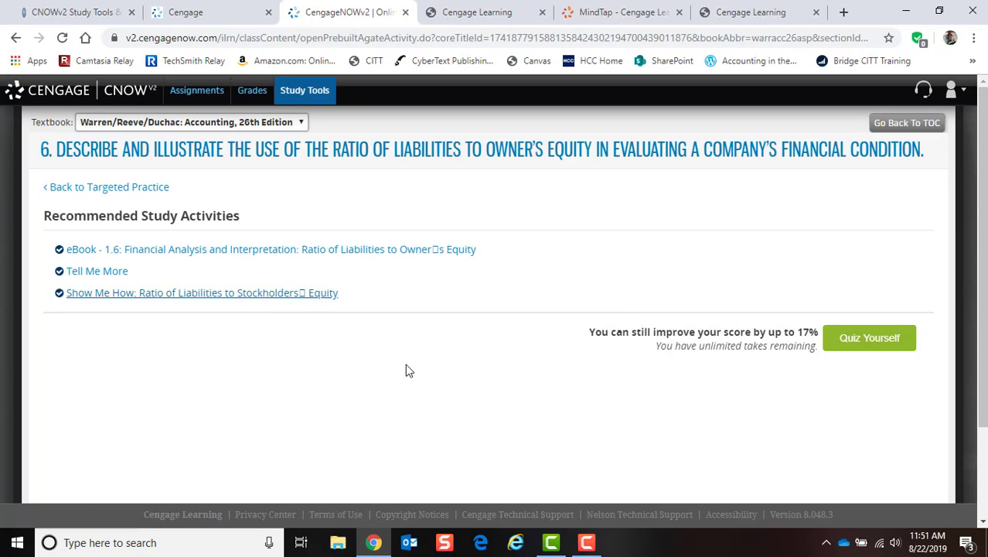
pyautogui.click(906, 126)
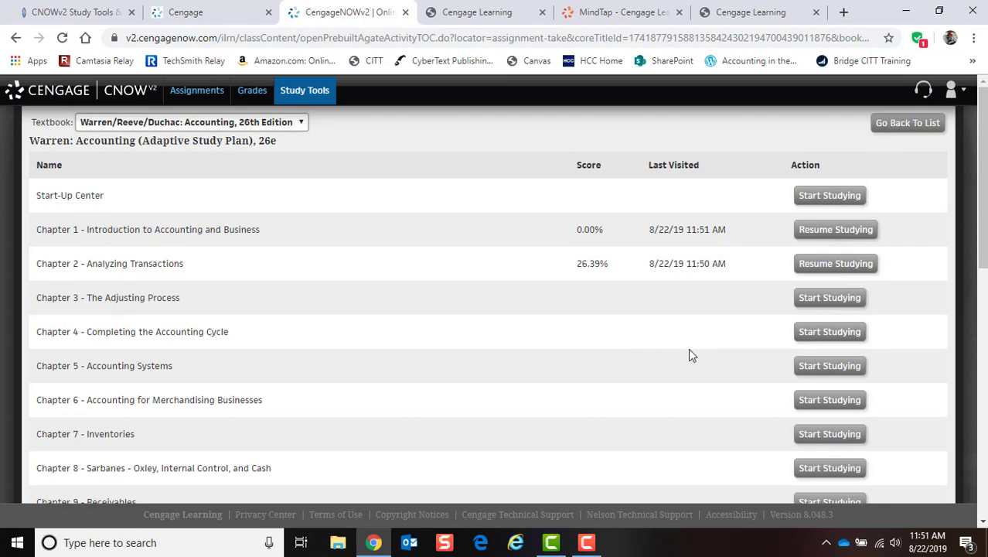
# Step: Resume the Chapter 2 - Analyzing Transactions study plan and get more help for concept 4 on the unadjusted trial balance
pyautogui.click(827, 266)
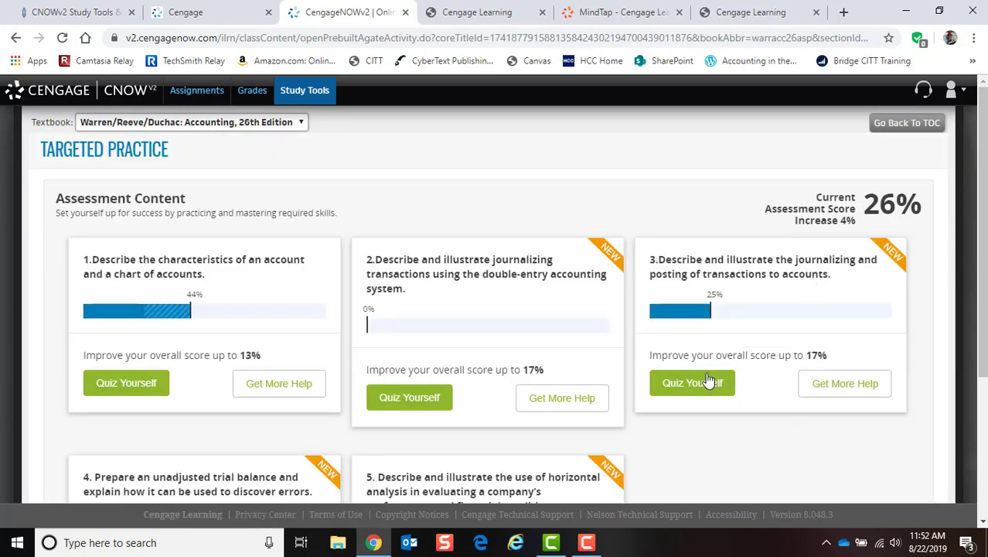
pyautogui.moveTo(981, 164); pyautogui.dragTo(981, 315)
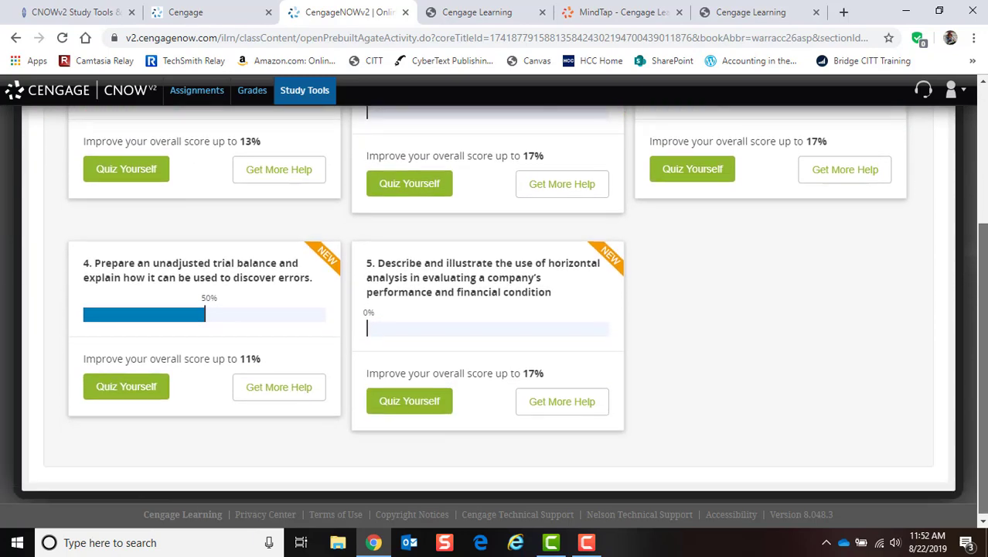
pyautogui.click(284, 386)
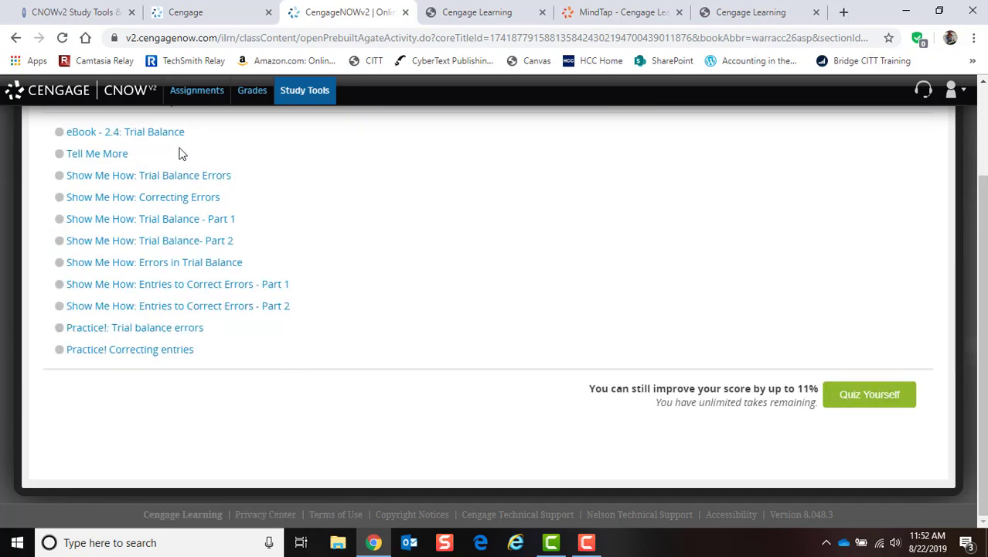